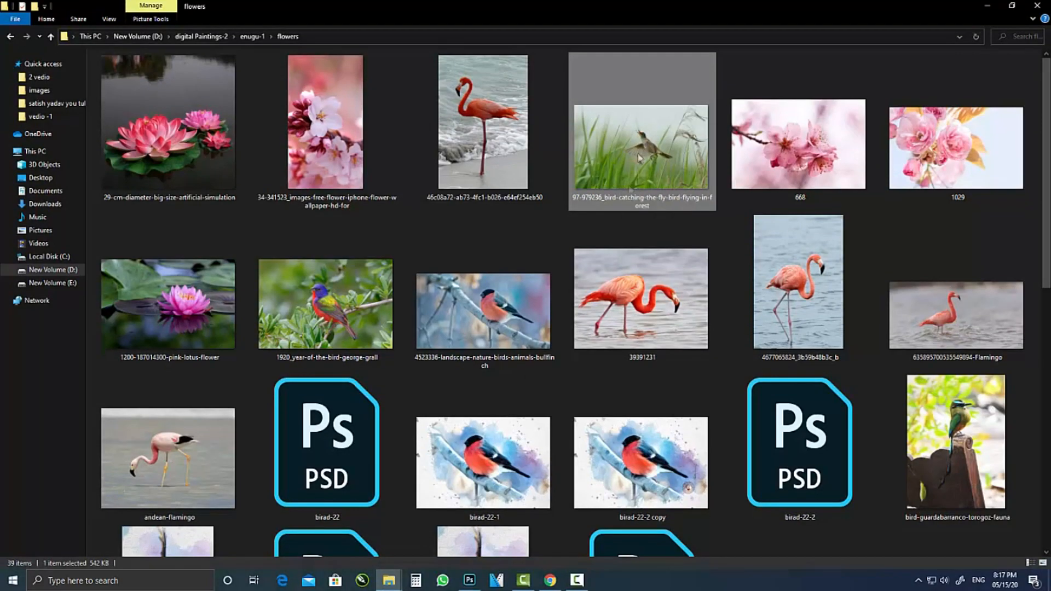
Place the 97-979236_bird-catching-the-fly-bird-flying-in-forest photo in the Photoshop document, enlarged to cover the whole canvas.
left_click_drag(638, 159, 540, 394)
left_click_drag(624, 235, 798, 134)
left_click_drag(676, 339, 671, 345)
left_click_drag(788, 136, 821, 116)
left_click_drag(648, 403, 609, 405)
key("Return")
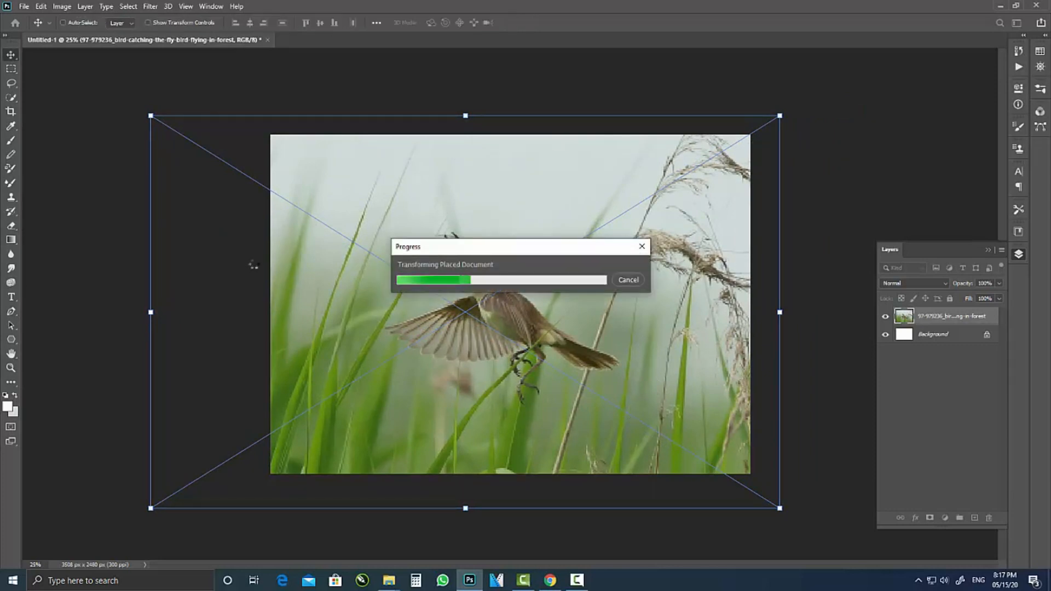
Rasterize the placed bird photo layer.
right_click(944, 317)
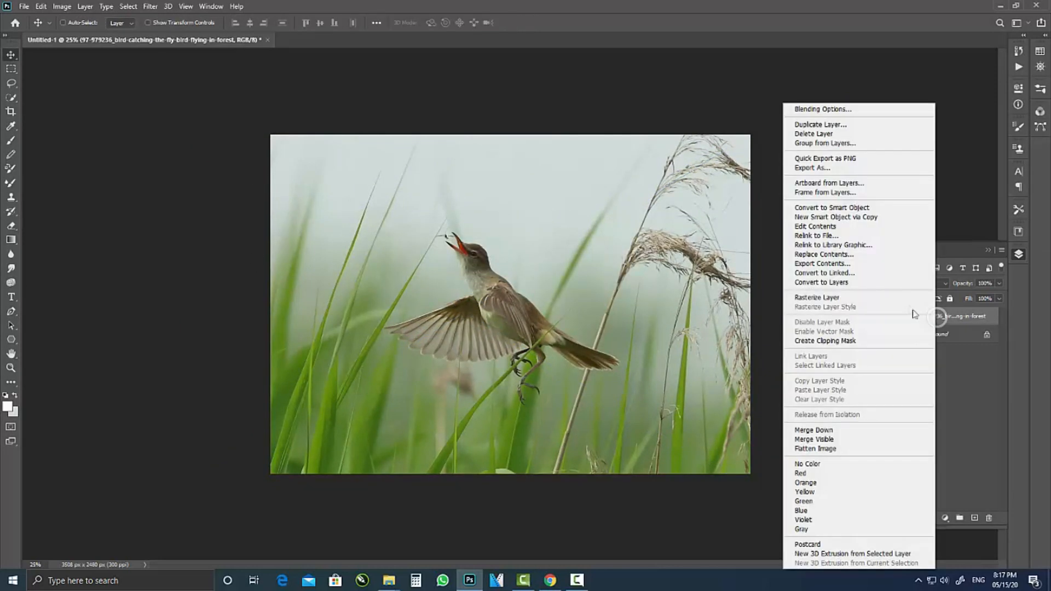
left_click(827, 300)
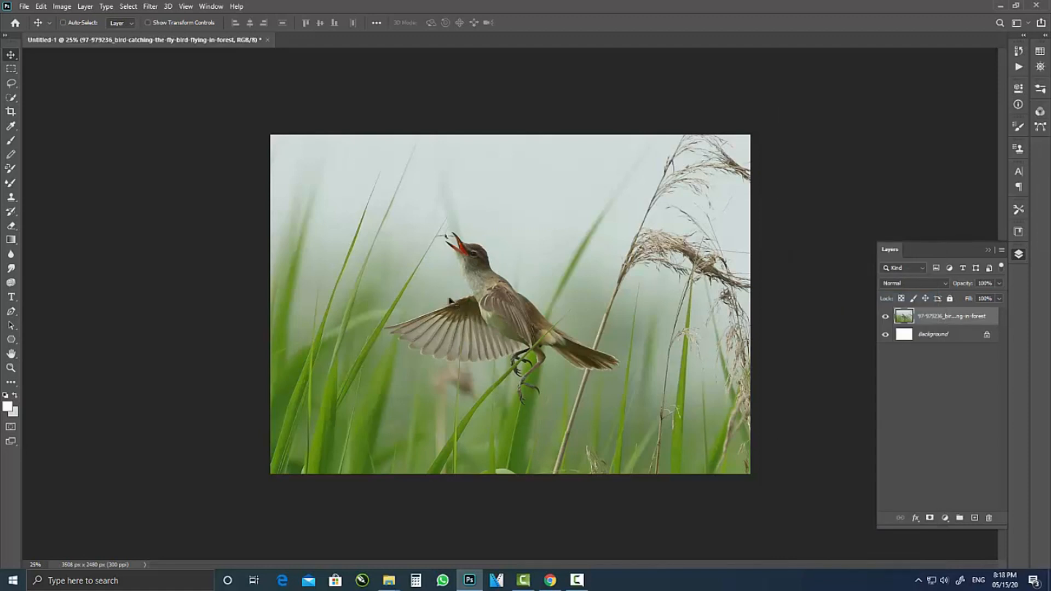
Apply Brightness/Contrast to the bird layer with brightness 37 and contrast 36, comparing the result with the preview off and on.
left_click(64, 9)
mouse_move(77, 33)
left_click(211, 33)
left_click_drag(324, 149, 343, 176)
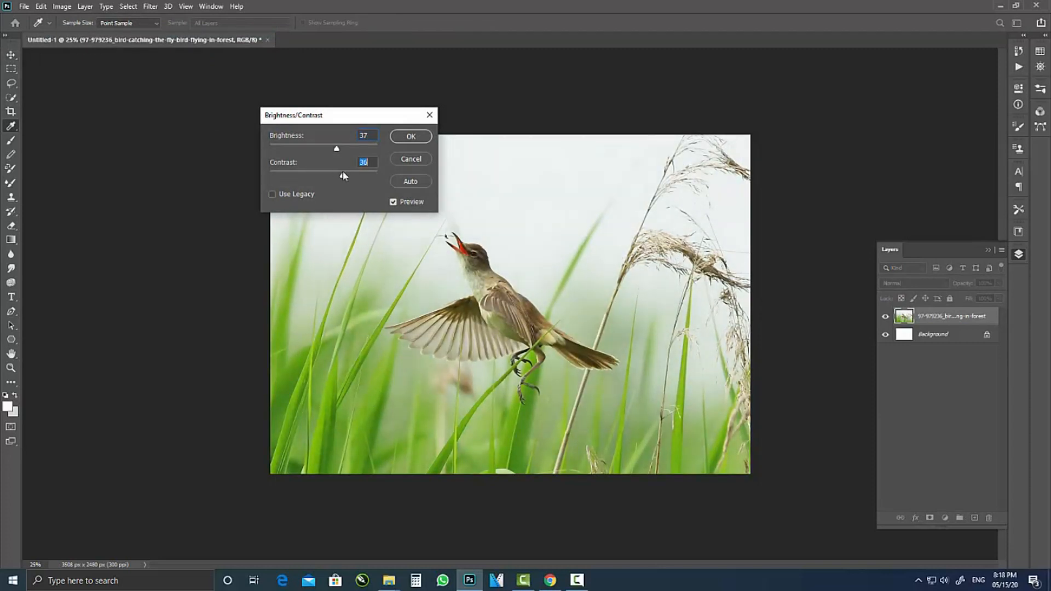
left_click(393, 202)
left_click(395, 203)
left_click(393, 202)
left_click(393, 202)
left_click(412, 158)
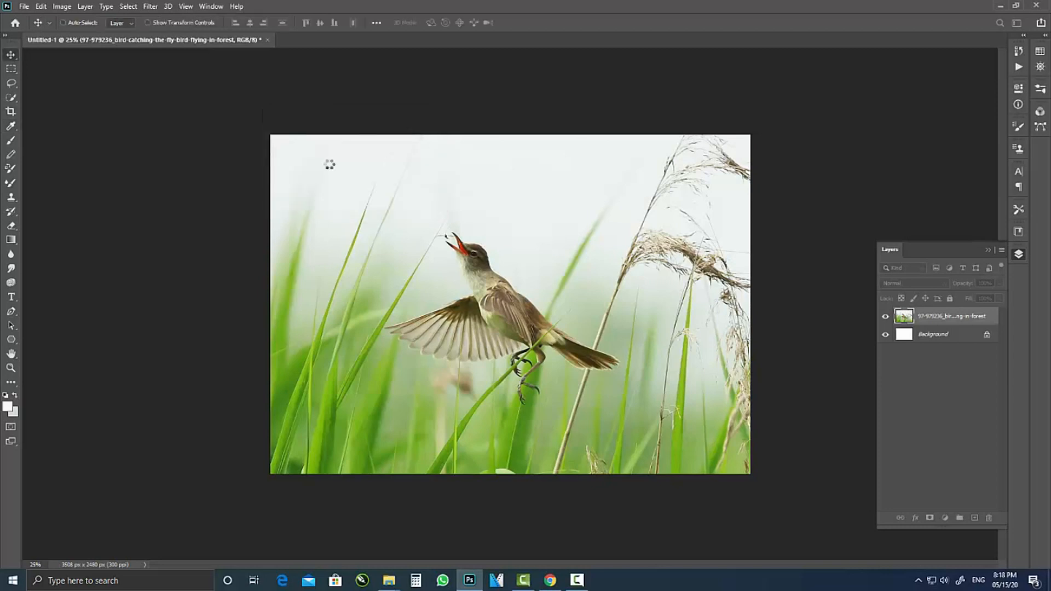
Open the Selective Color adjustment for the bird layer.
left_click(61, 6)
mouse_move(82, 34)
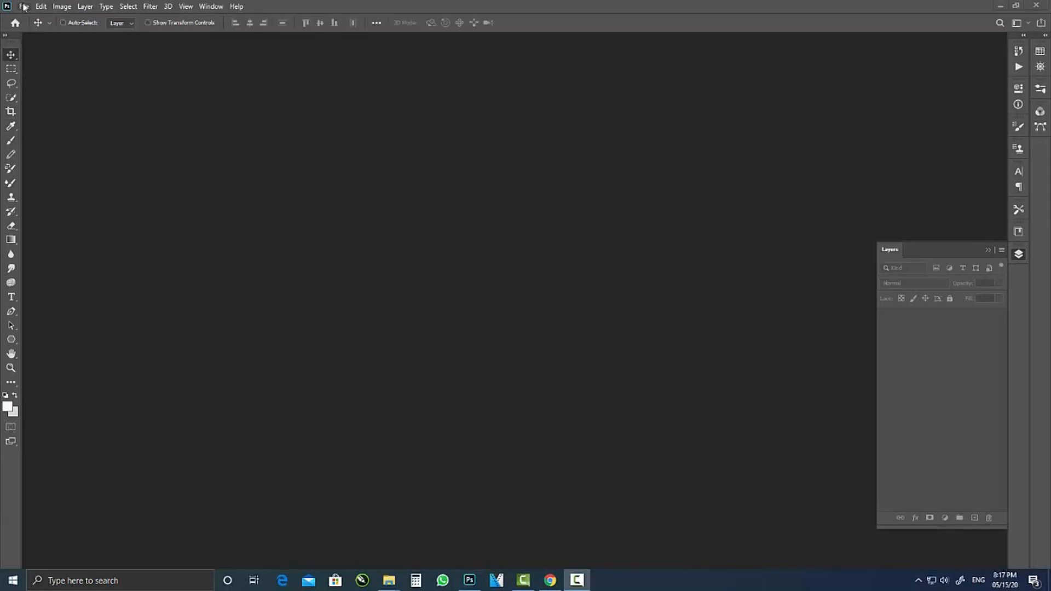
Create a new document from the recent A4 preset at 300 pixels/inch in RGB Color with a white background.
left_click(24, 6)
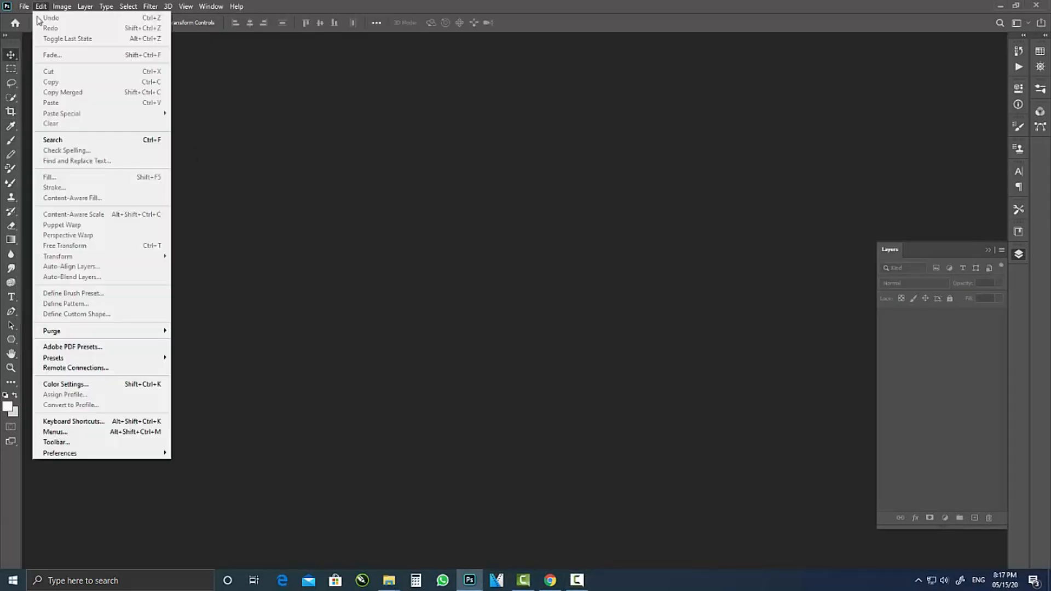
left_click(35, 18)
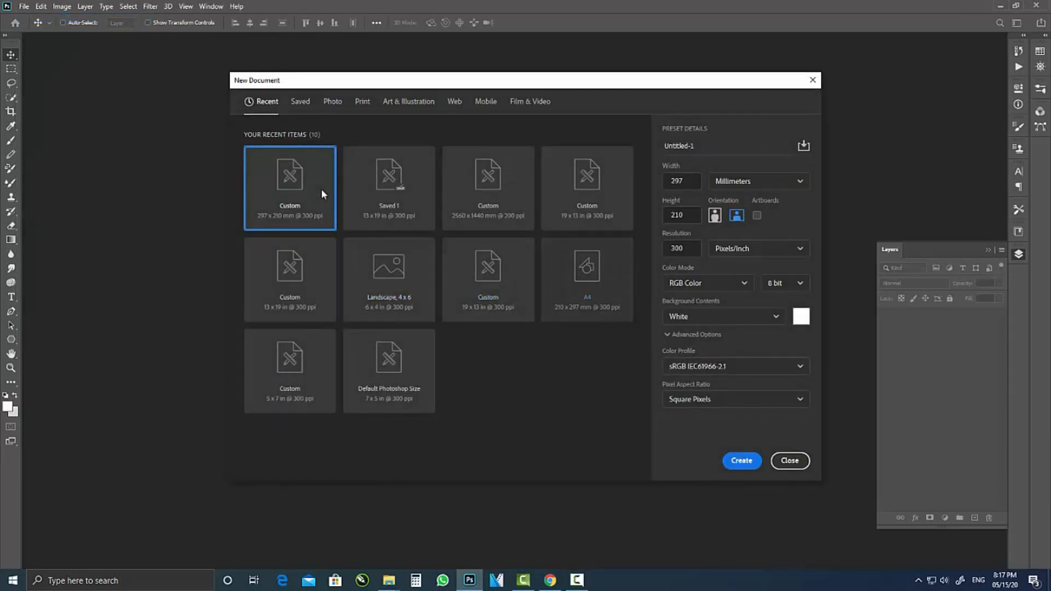
left_click(586, 285)
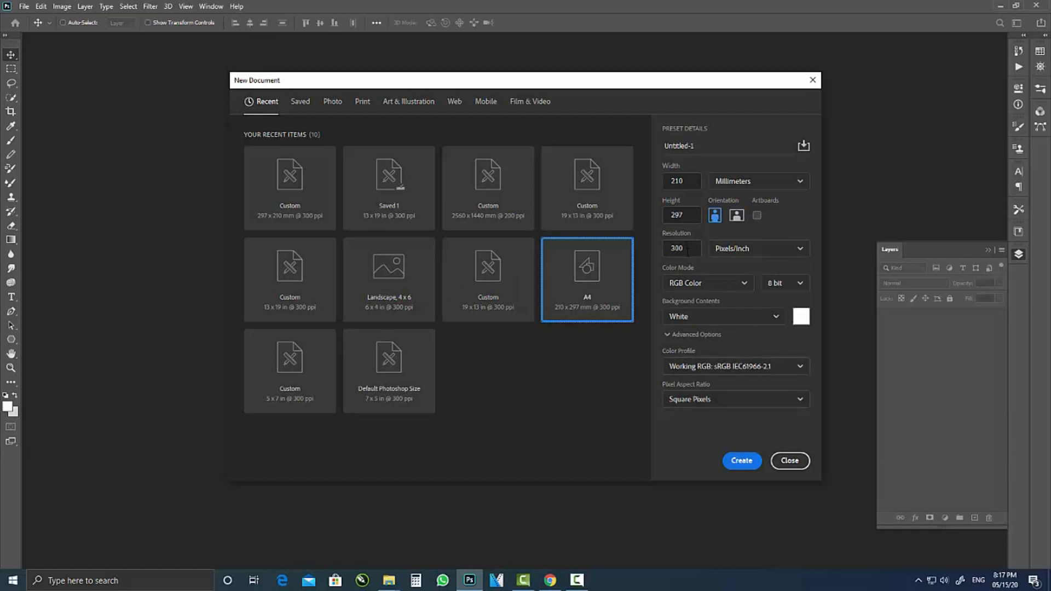
left_click(740, 460)
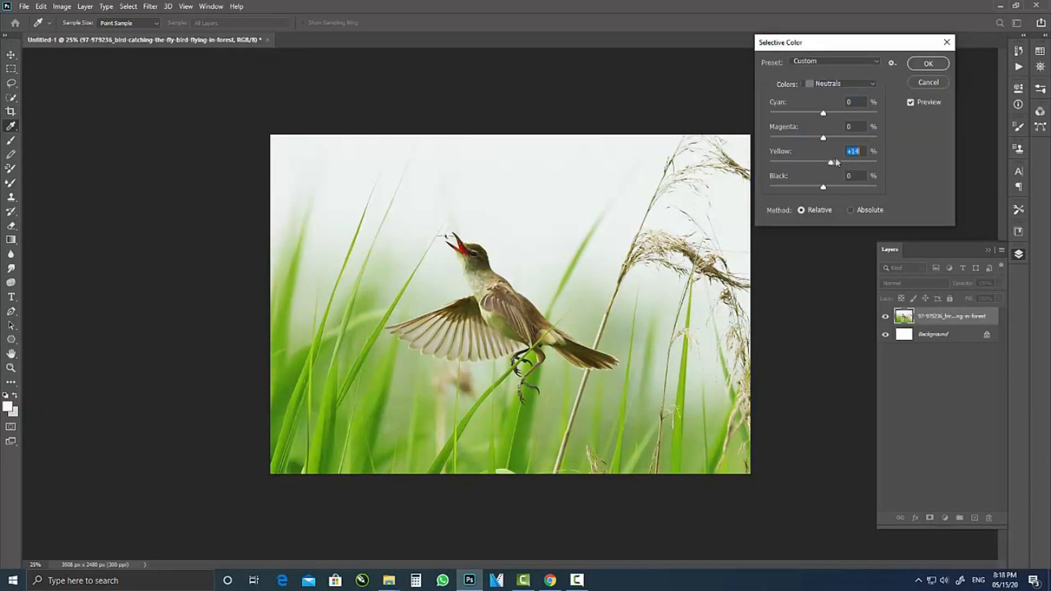
In Selective Color, adjust the magenta of the Neutrals and the black amount of the Blacks.
left_click(835, 138)
left_click(840, 83)
left_click(824, 176)
left_click(831, 187)
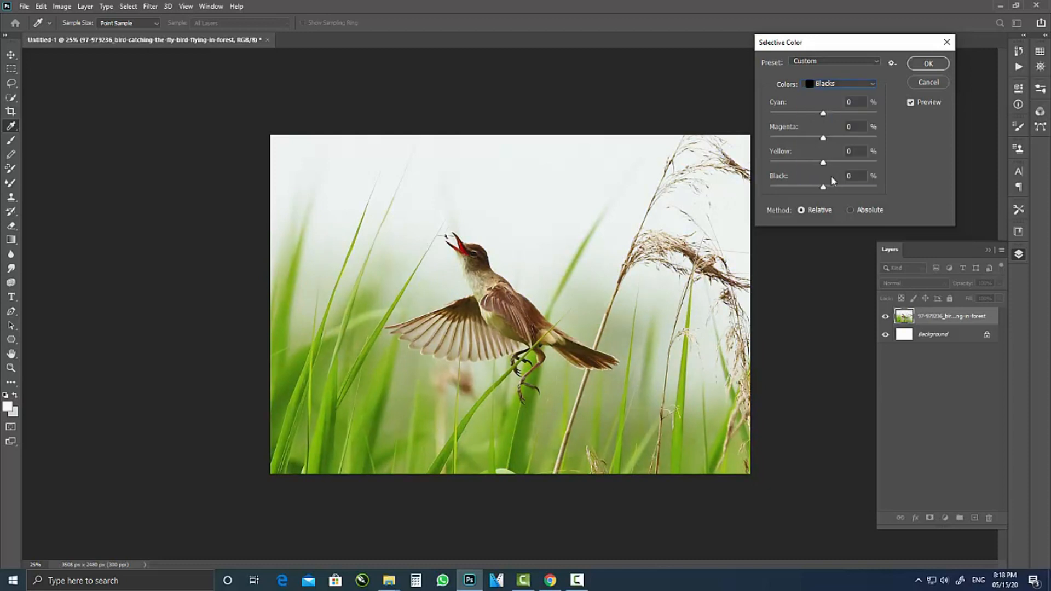
Set Black to -94% for the Whites, compare the preview, and apply the Selective Color adjustment.
left_click(840, 83)
left_click(839, 153)
left_click_drag(830, 187, 789, 185)
left_click(911, 103)
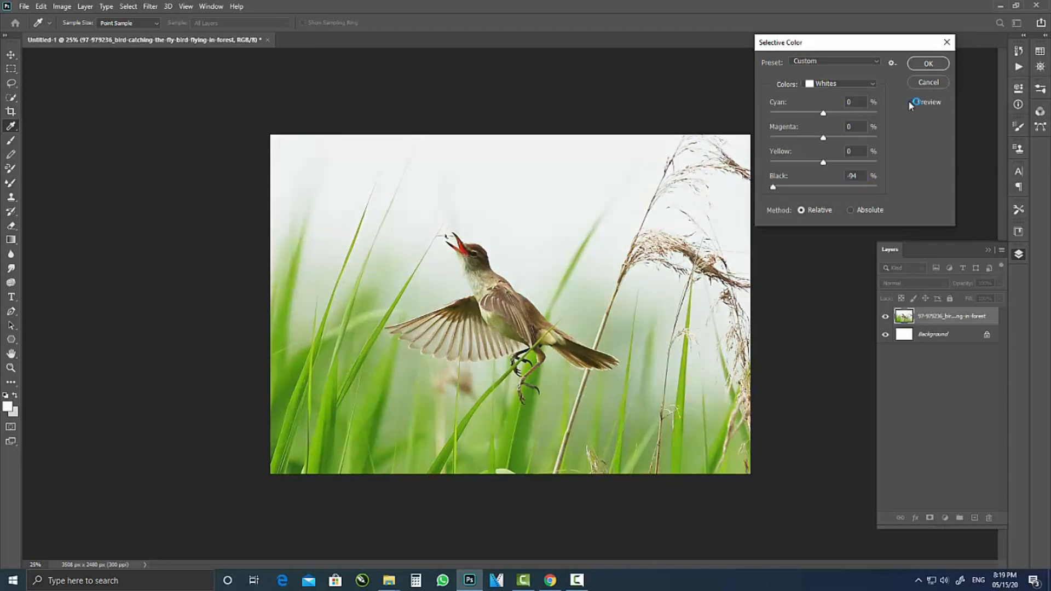
left_click(910, 102)
left_click(930, 64)
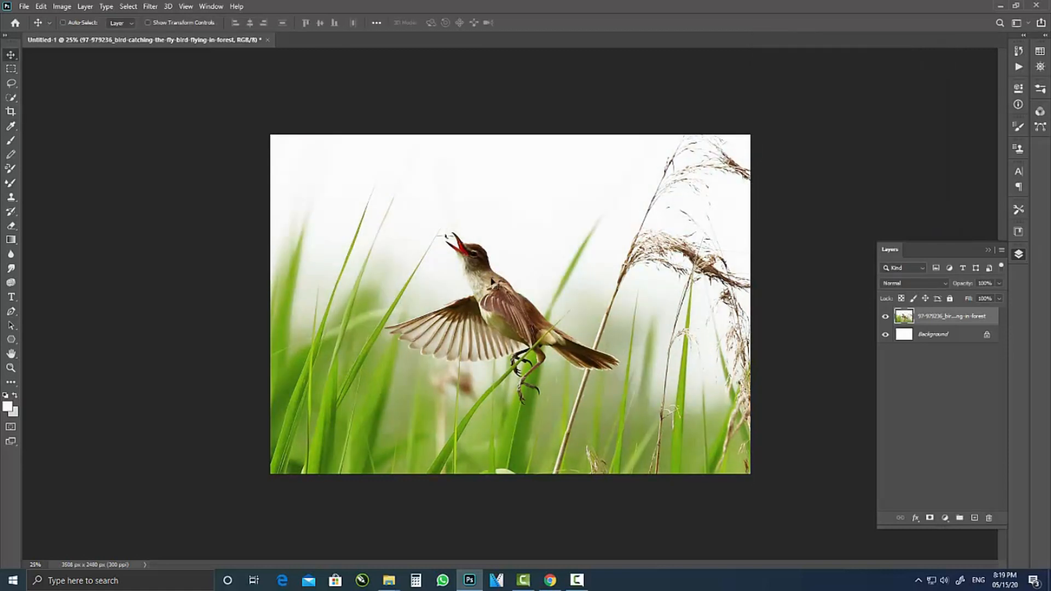
key("ctrl+plus")
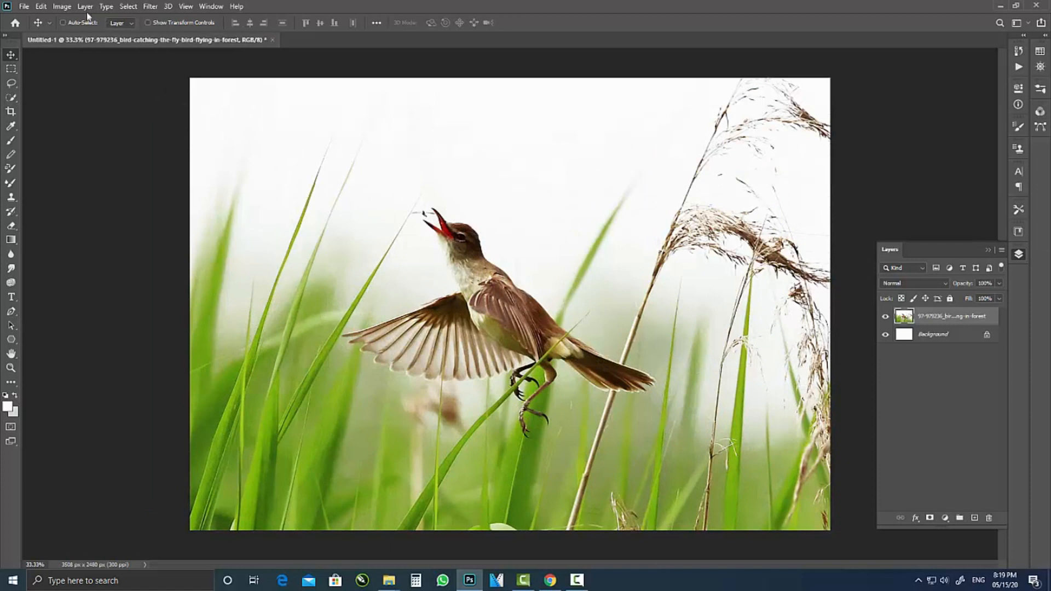
left_click(63, 8)
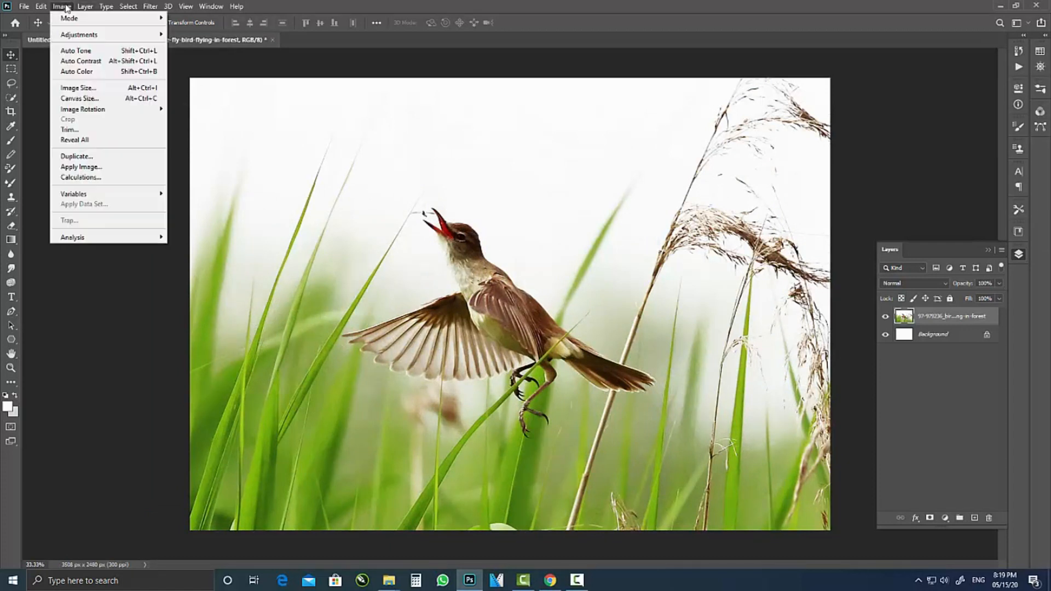
mouse_move(236, 6)
left_click(450, 4)
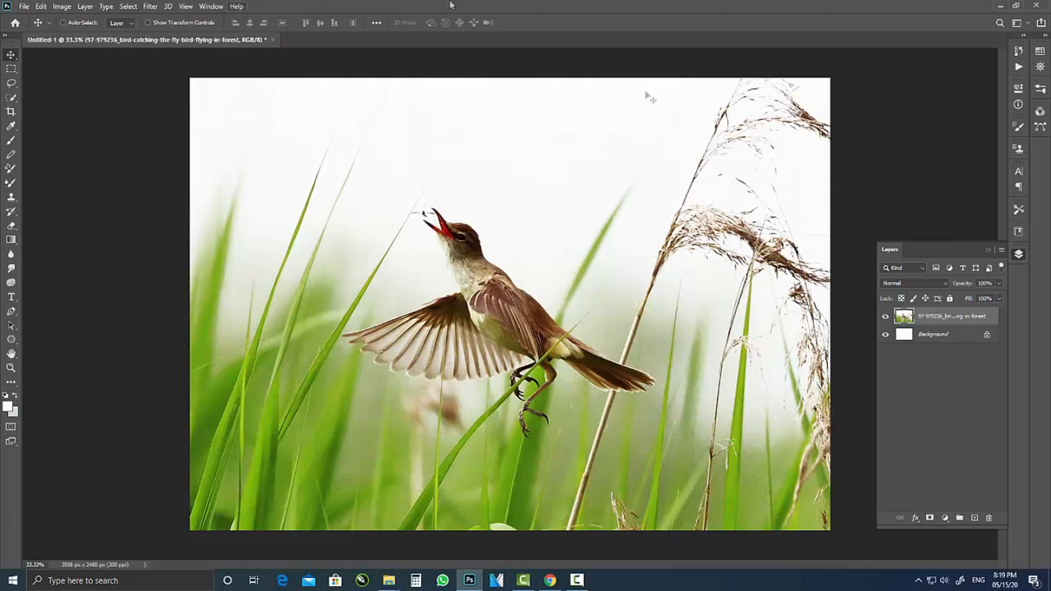
Try to convert the bird layer to a Smart Object.
right_click(936, 316)
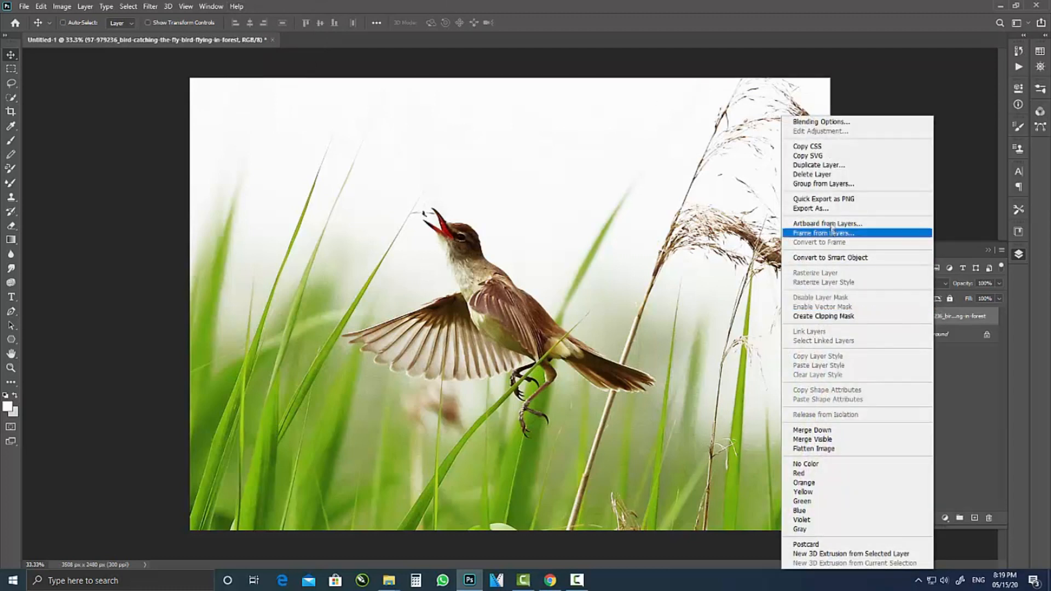
left_click(840, 258)
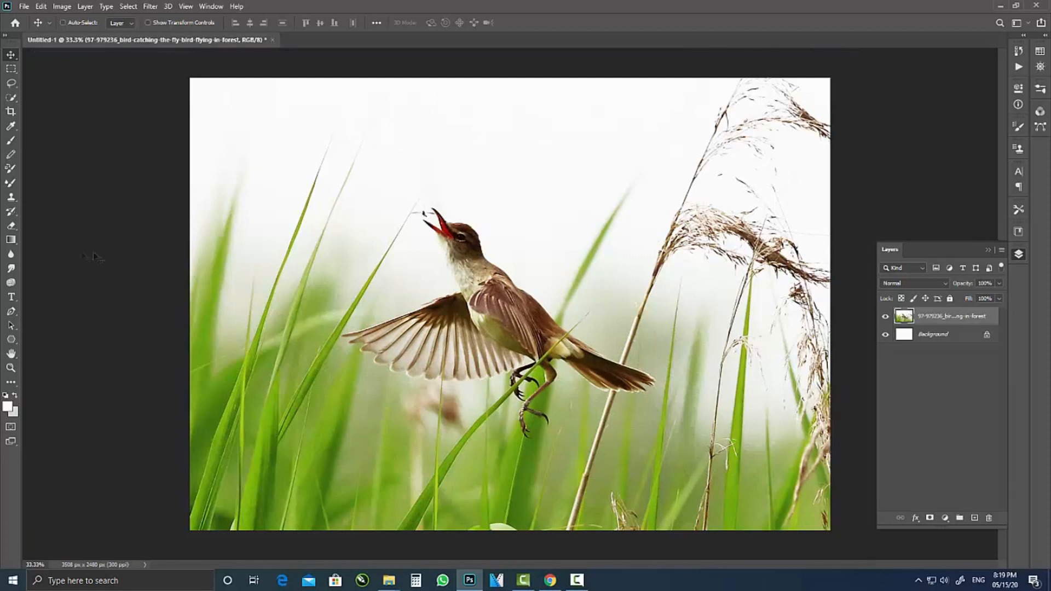
Crop the image to the canvas bounds, deleting the cropped pixels, and convert the bird layer to a Smart Object.
left_click(10, 111)
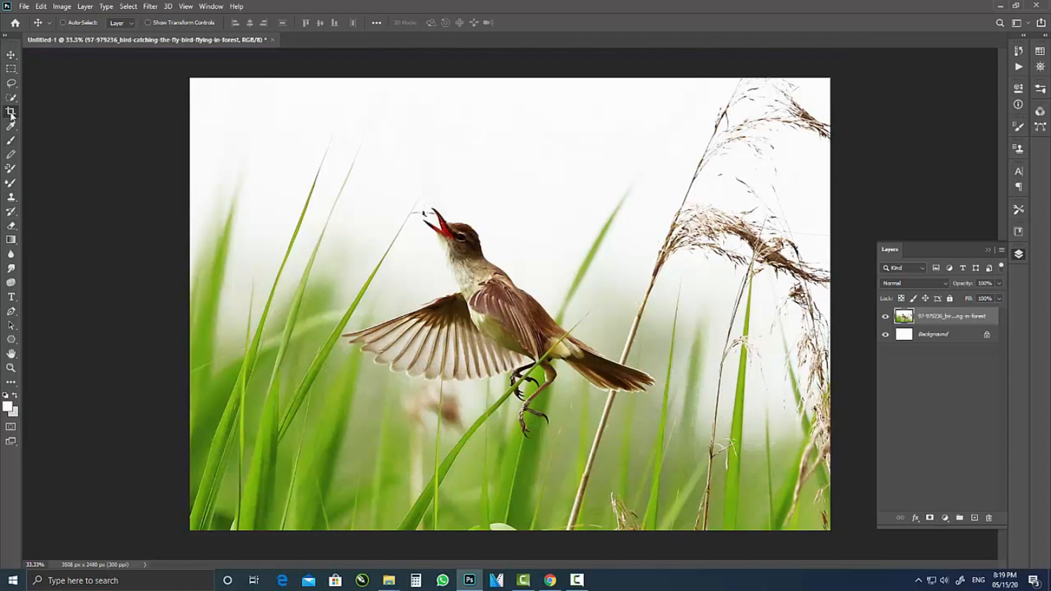
left_click(433, 233)
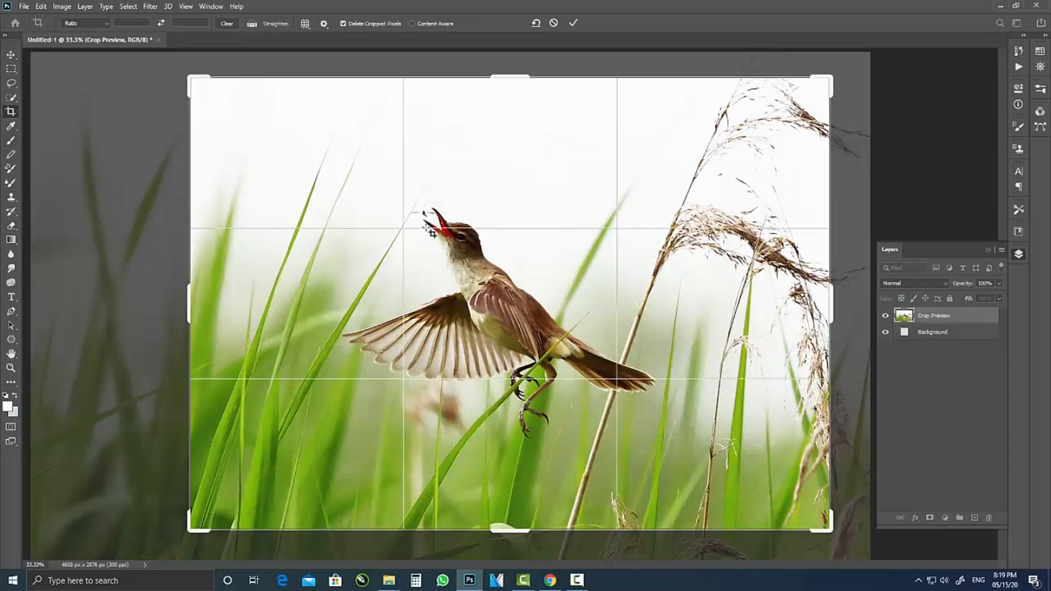
key("Return")
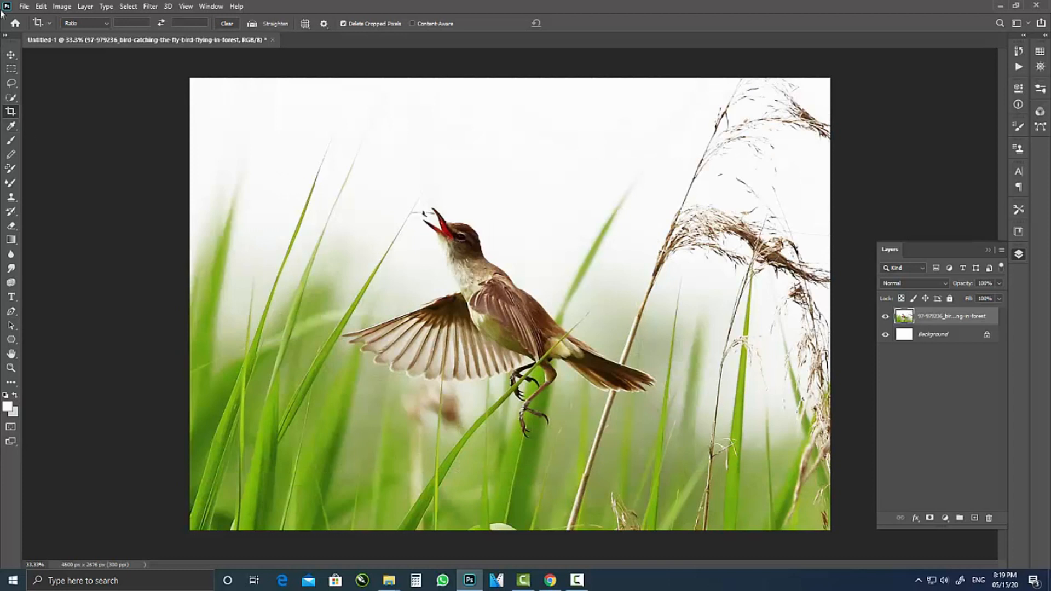
left_click(10, 54)
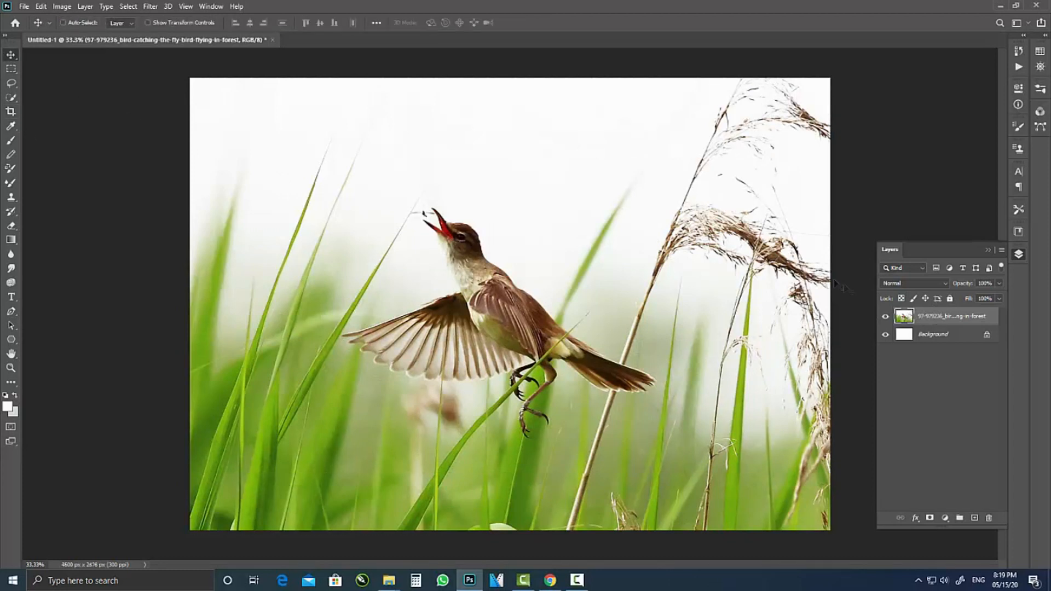
right_click(927, 316)
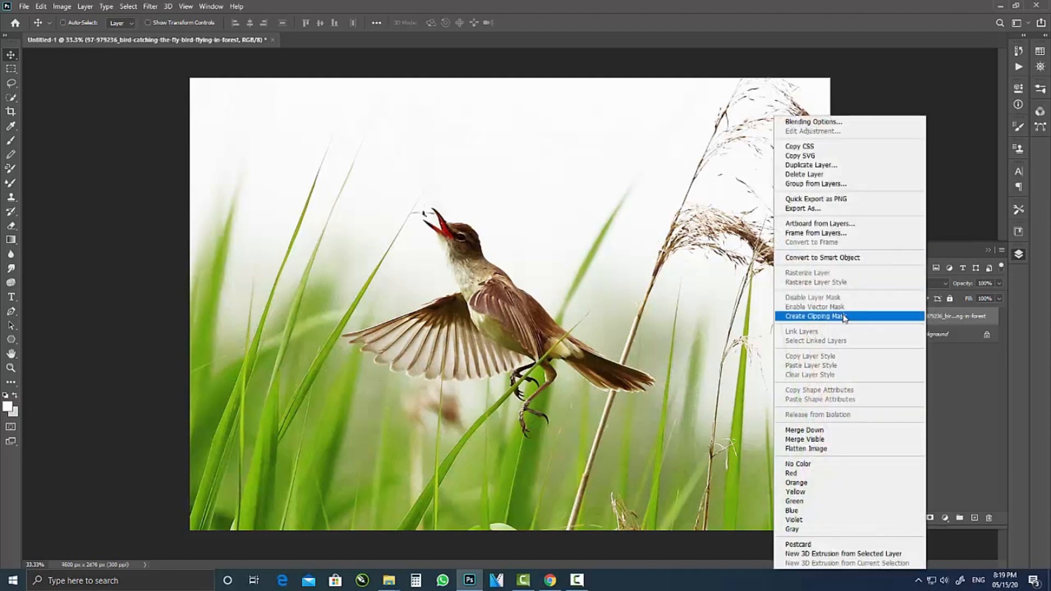
left_click(841, 260)
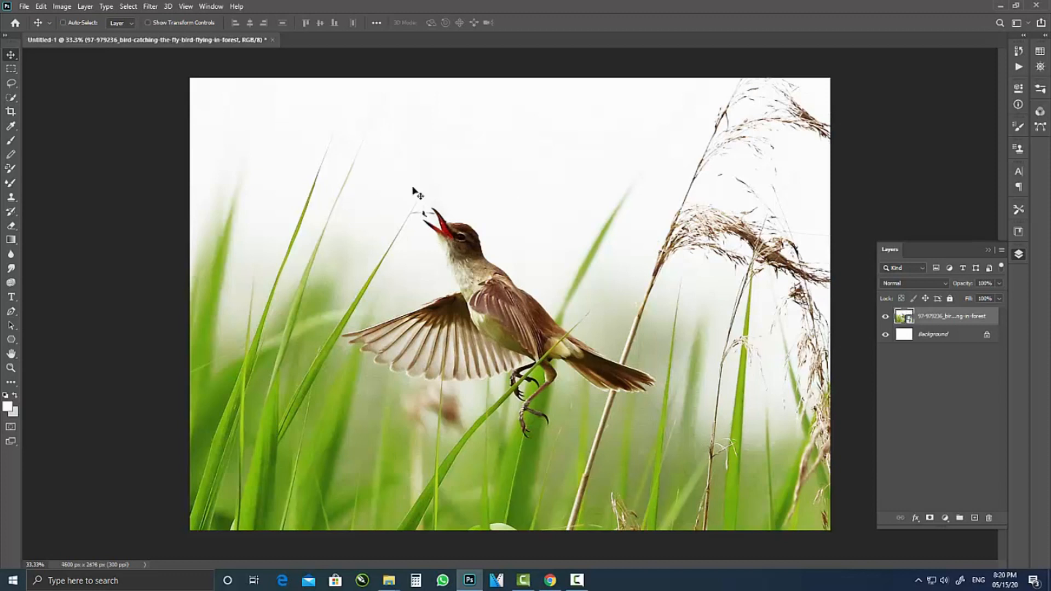
Apply the Dry Brush filter from the Filter Gallery with brush size 2, brush detail 5 and texture 1.
left_click(156, 7)
key("Escape")
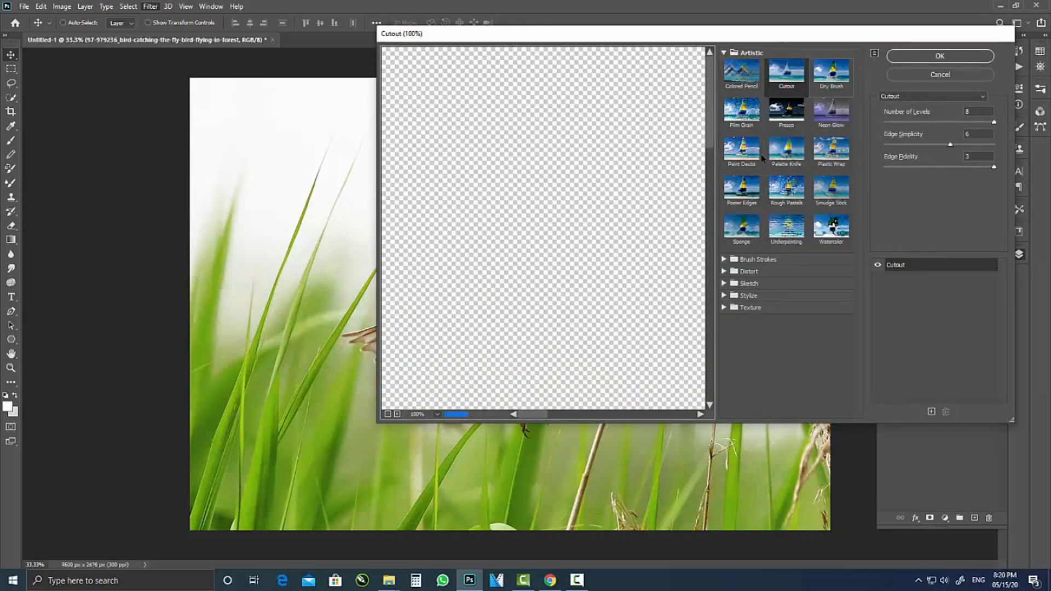
left_click(831, 72)
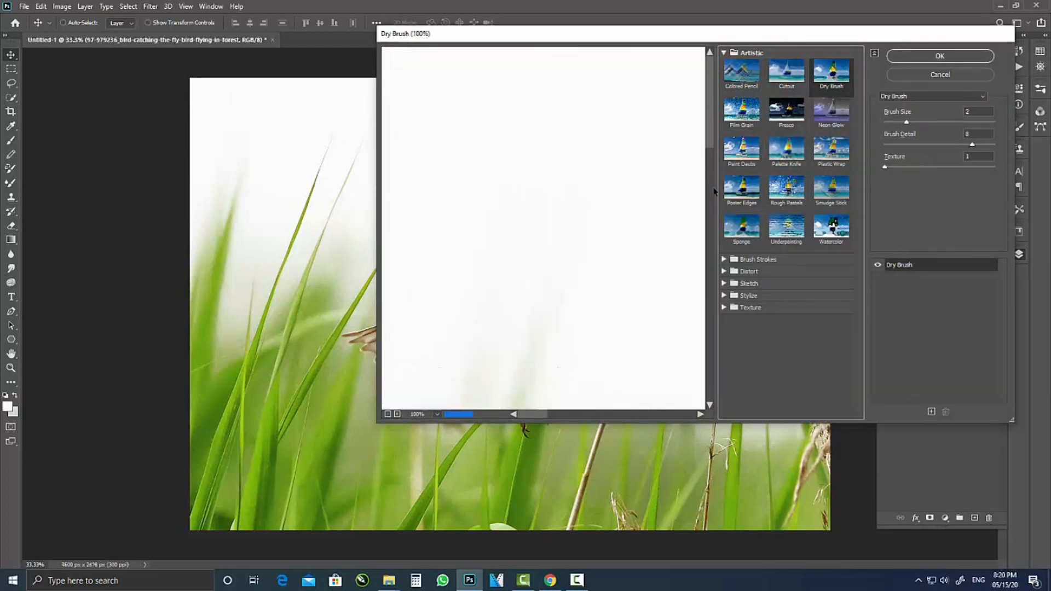
scroll(545, 329, "down", 4)
scroll(545, 329, "up", 1)
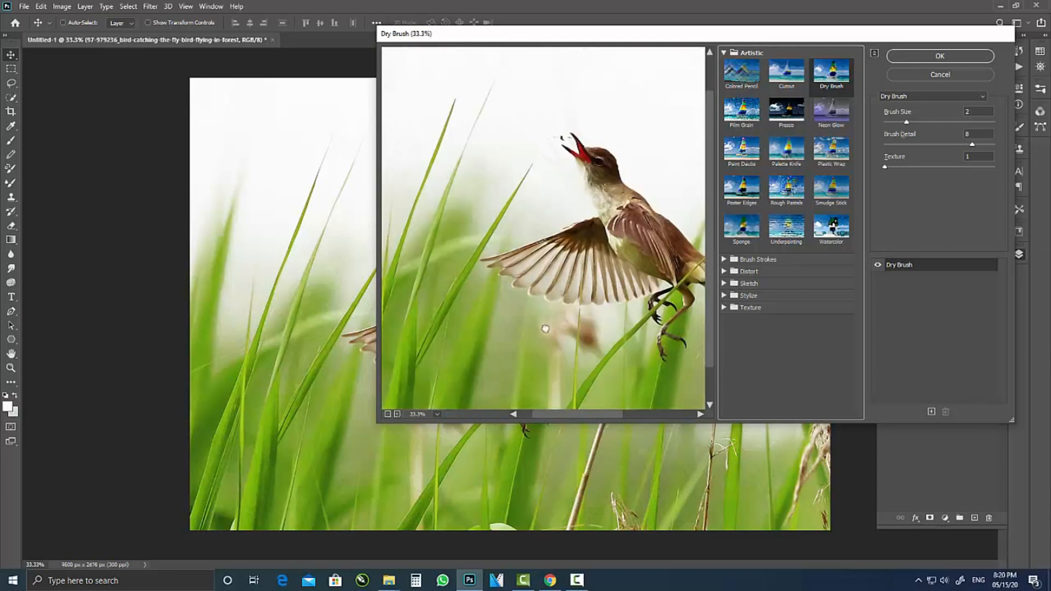
left_click_drag(545, 329, 448, 354)
mouse_move(907, 121)
left_mouse_down()
mouse_move(895, 123)
mouse_move(918, 125)
mouse_move(909, 124)
left_mouse_up()
left_click(943, 145)
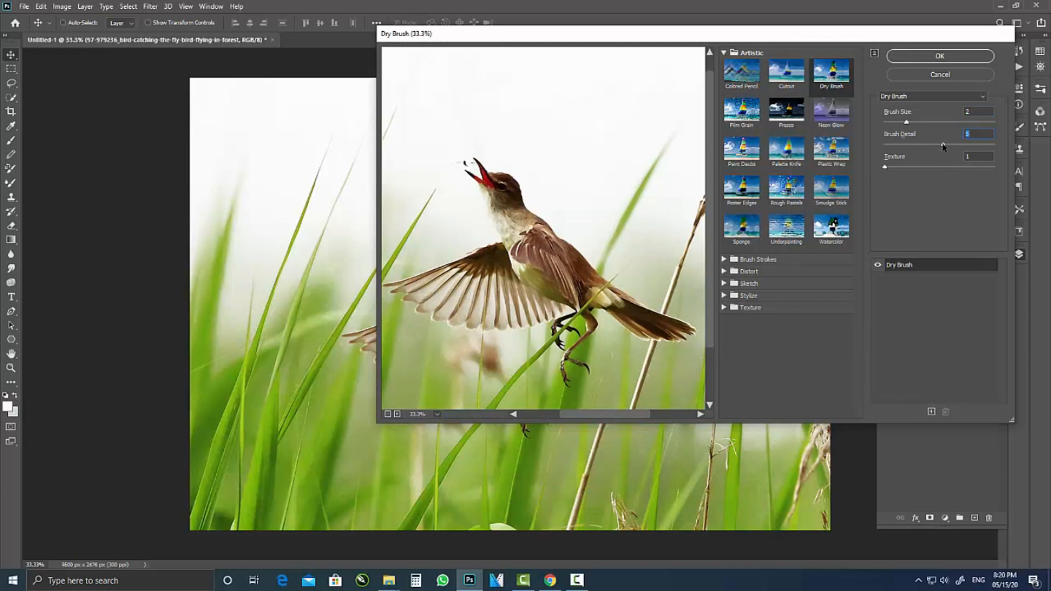
left_click(932, 59)
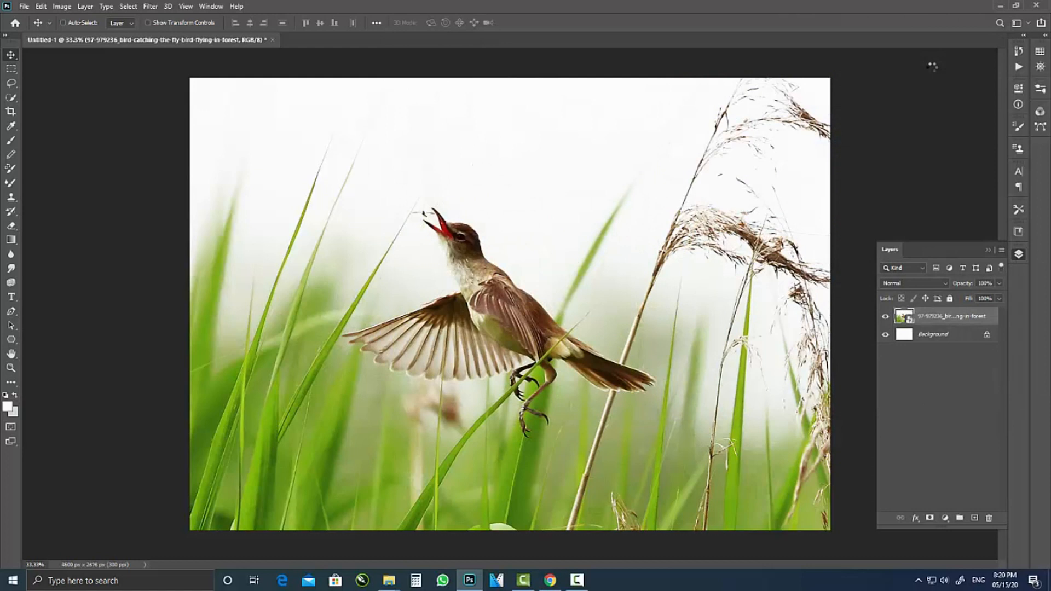
Apply the Cutout filter from the Filter Gallery with 7 levels, edge simplicity 6 and edge fidelity 2.
left_click(151, 6)
left_click(178, 50)
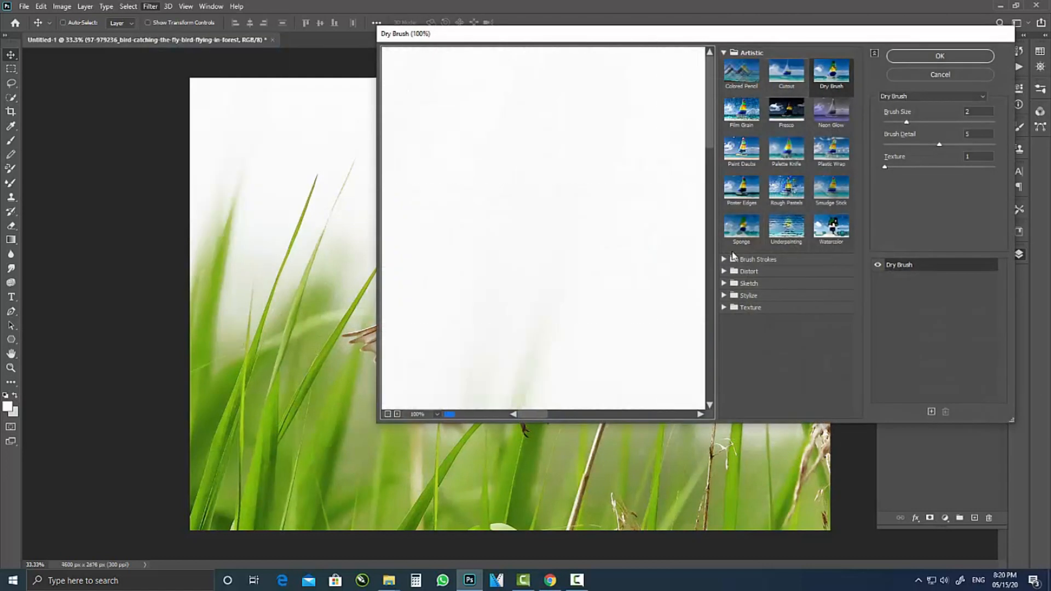
left_click(387, 415)
left_click(387, 414)
left_click(387, 414)
left_click(387, 414)
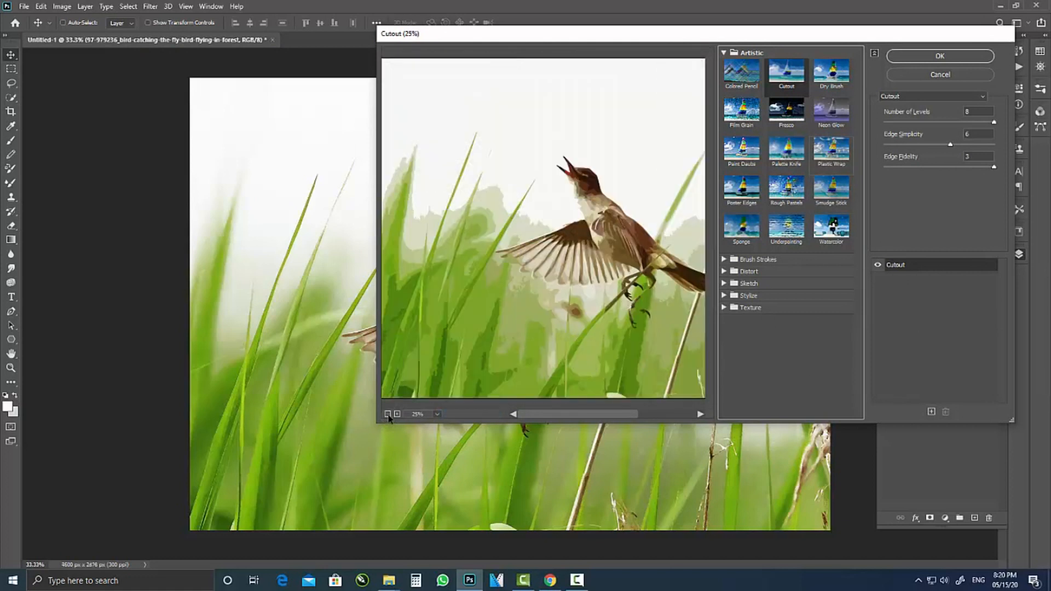
left_click_drag(639, 262, 485, 183)
left_click_drag(993, 121, 978, 122)
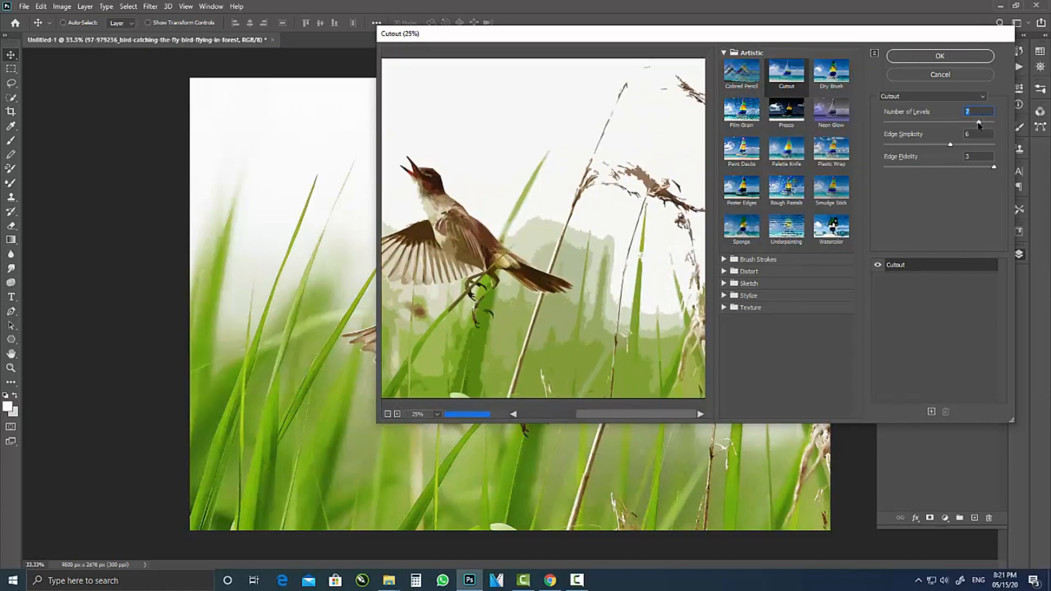
left_click_drag(994, 167, 956, 168)
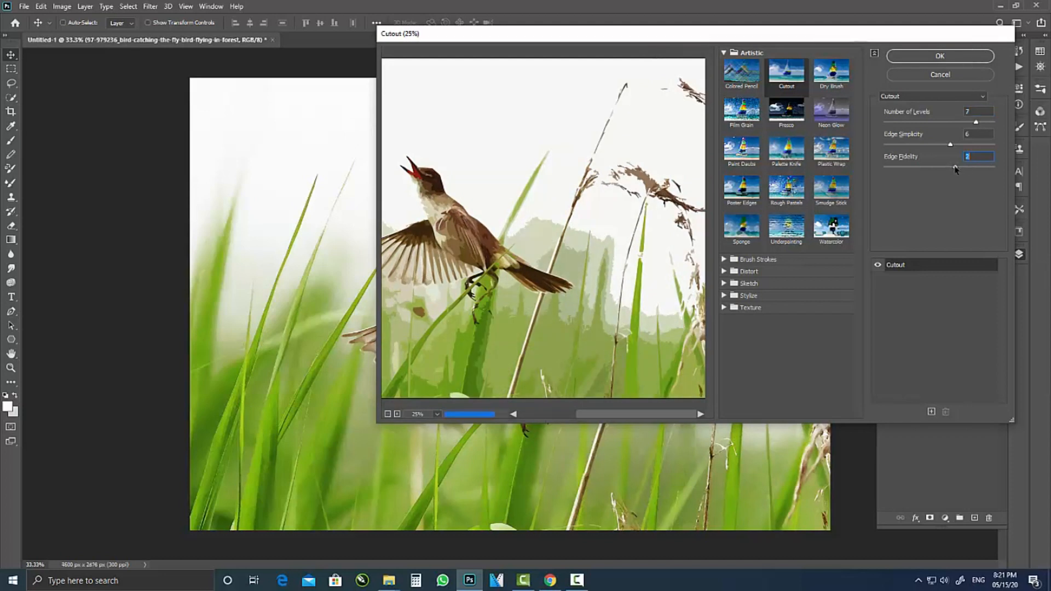
left_click_drag(568, 180, 723, 134)
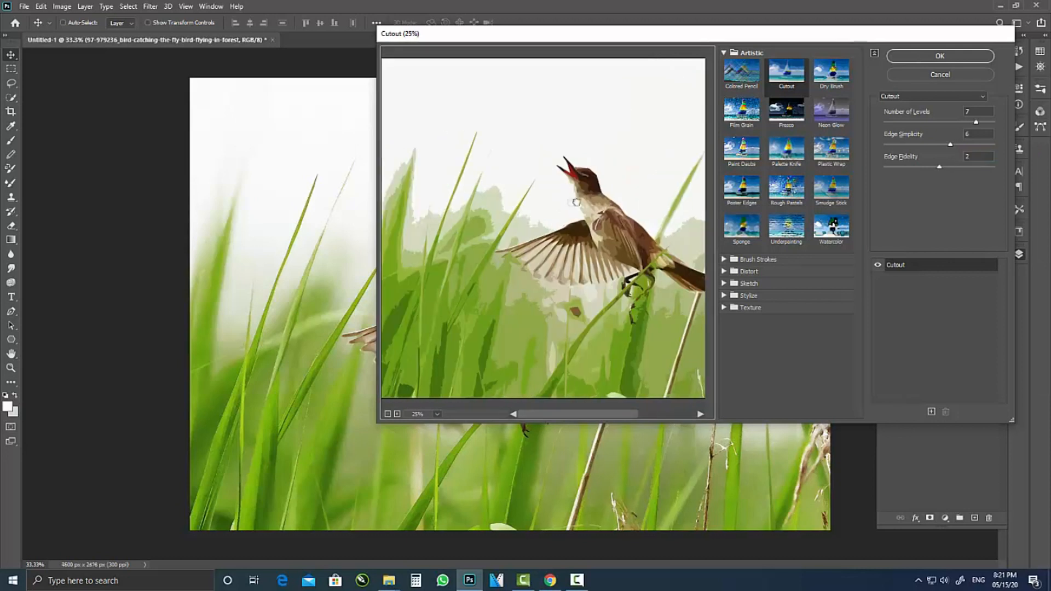
left_click(946, 60)
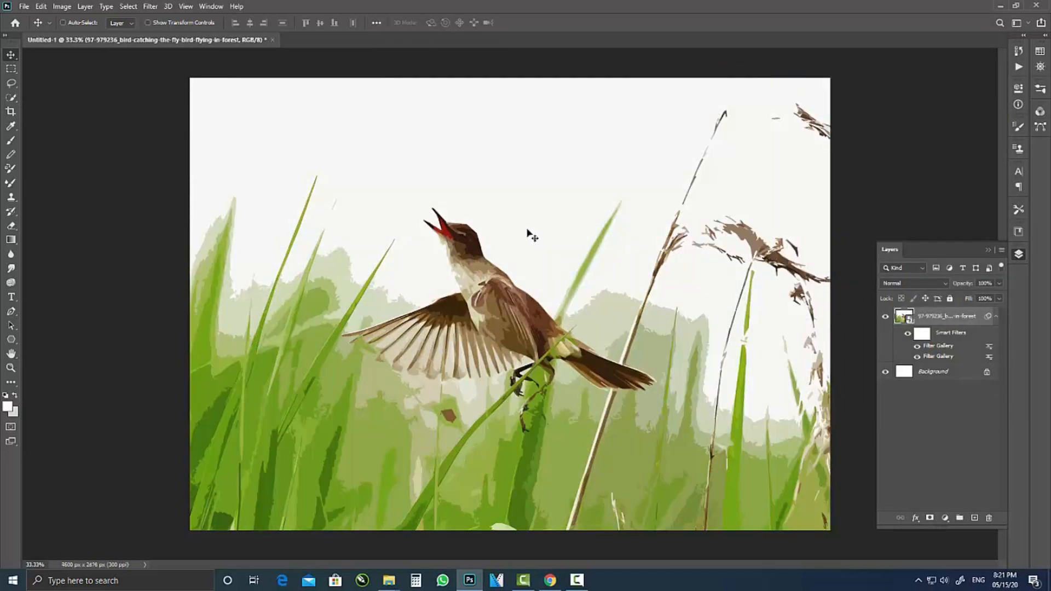
Set the blending mode of the topmost Filter Gallery smart filter to Soft Light.
left_click(151, 6)
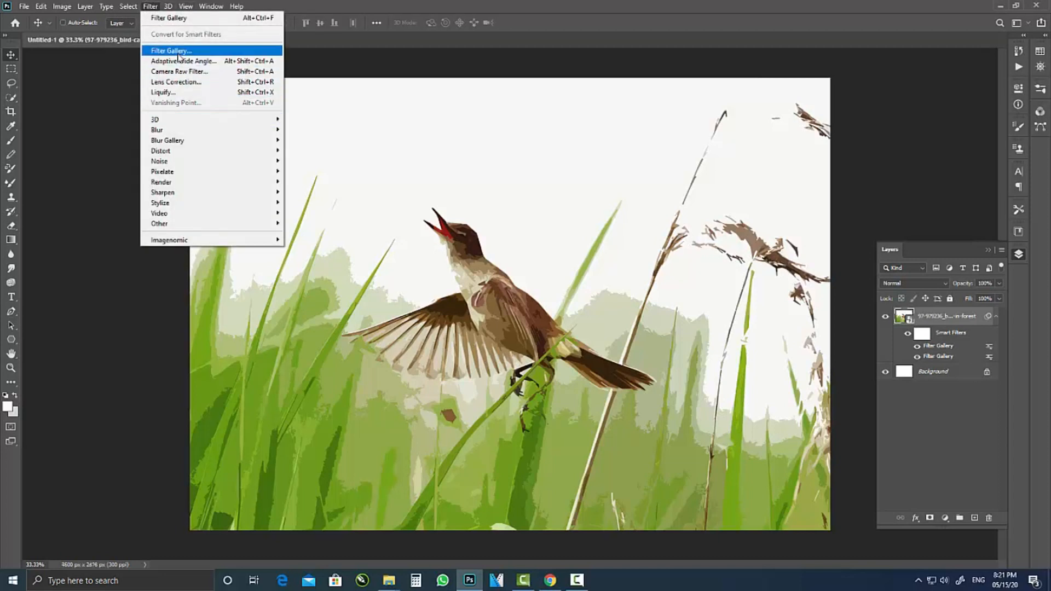
left_click(712, 145)
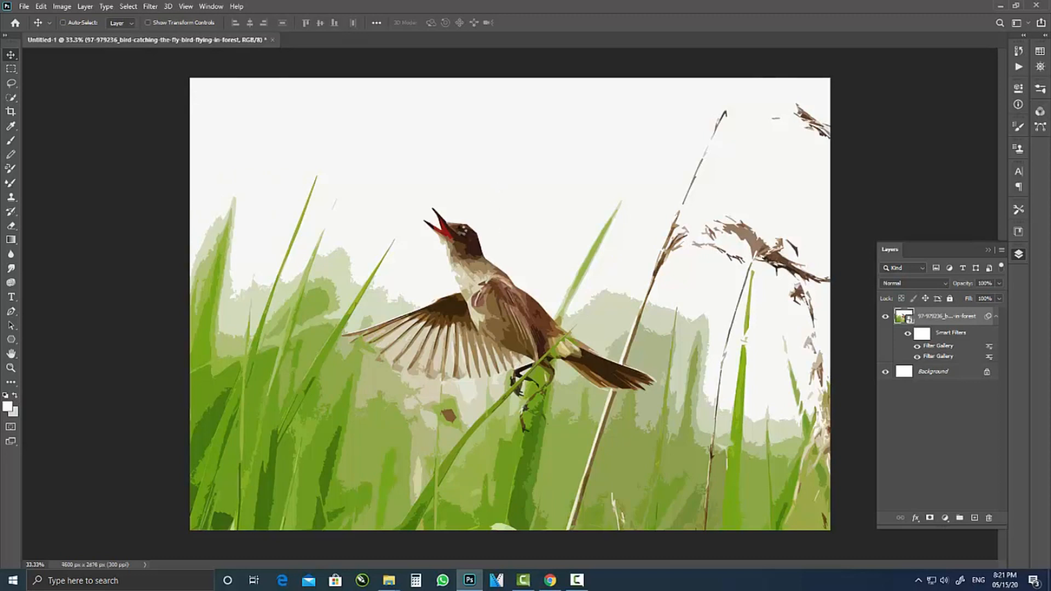
double_click(989, 347)
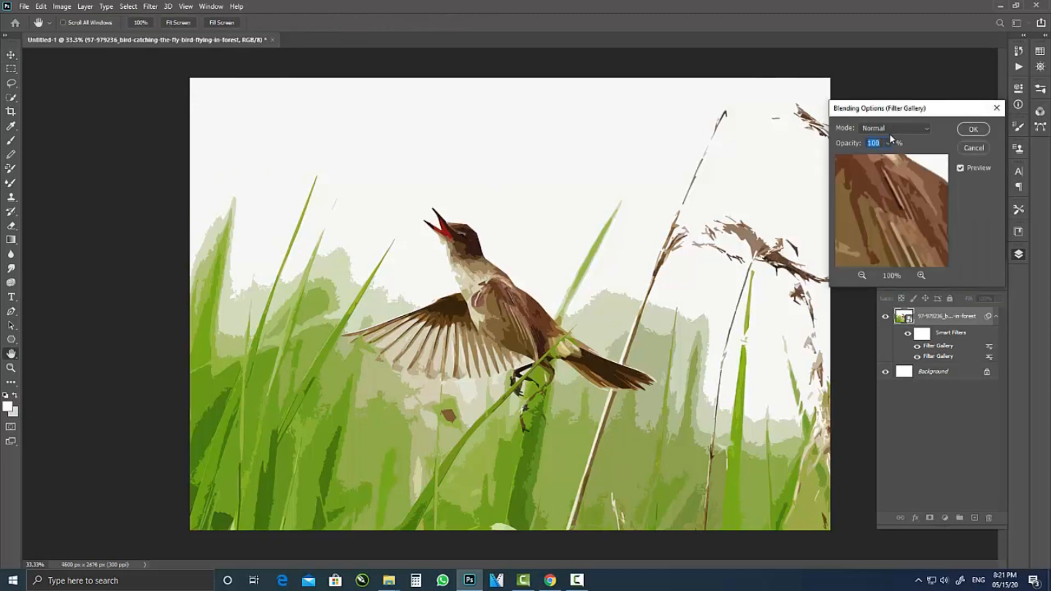
left_click(898, 134)
left_click(882, 296)
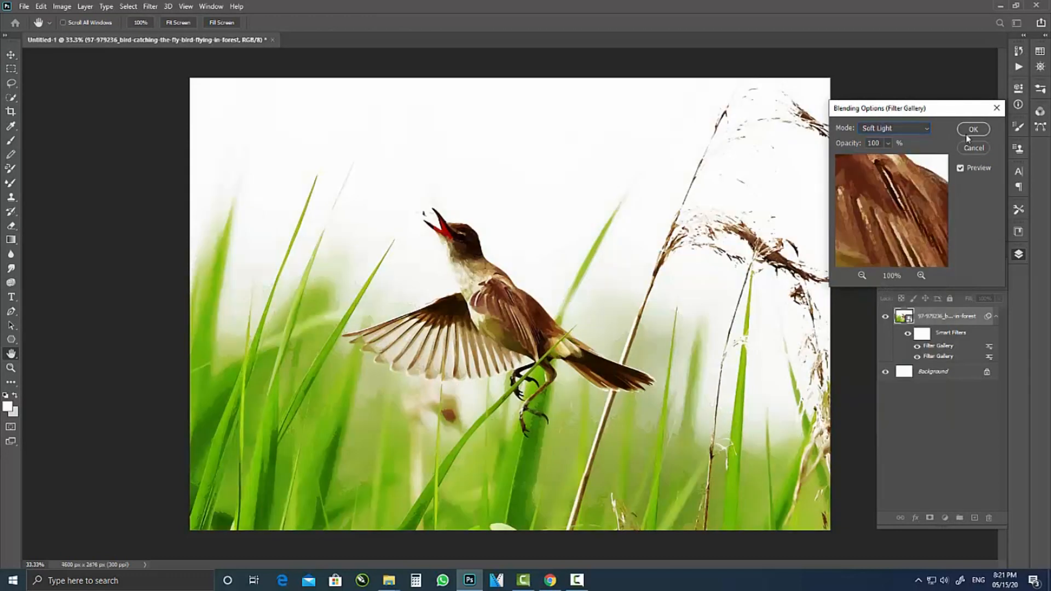
left_click(973, 130)
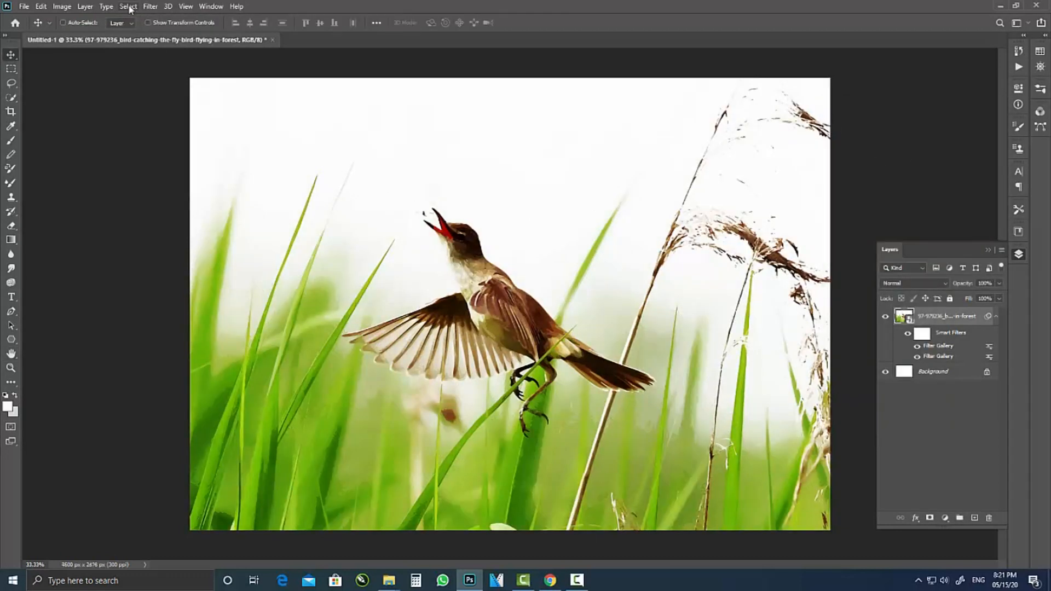
left_click(150, 7)
mouse_move(208, 161)
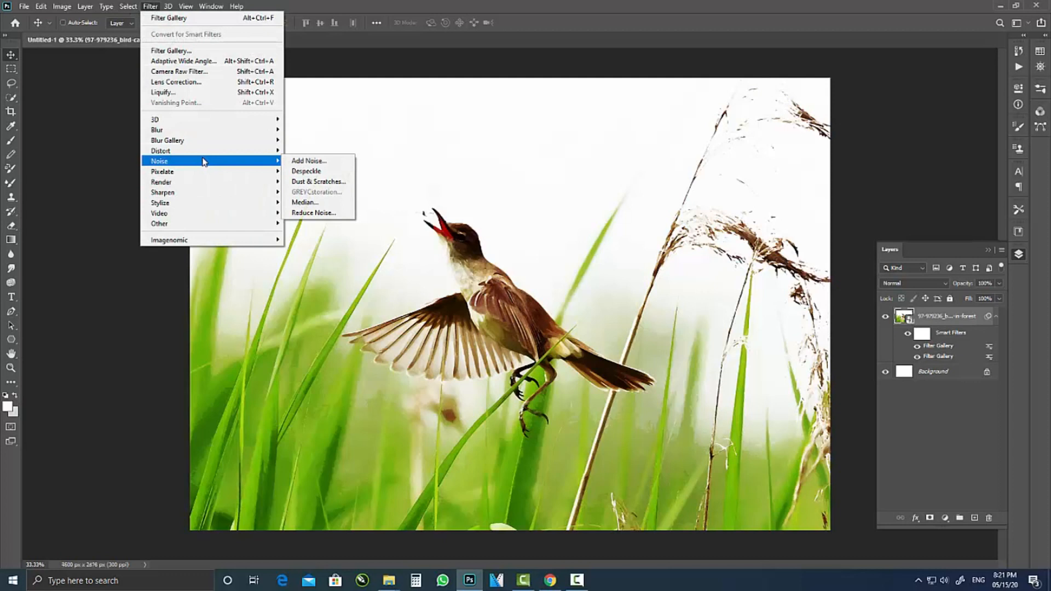
mouse_move(214, 129)
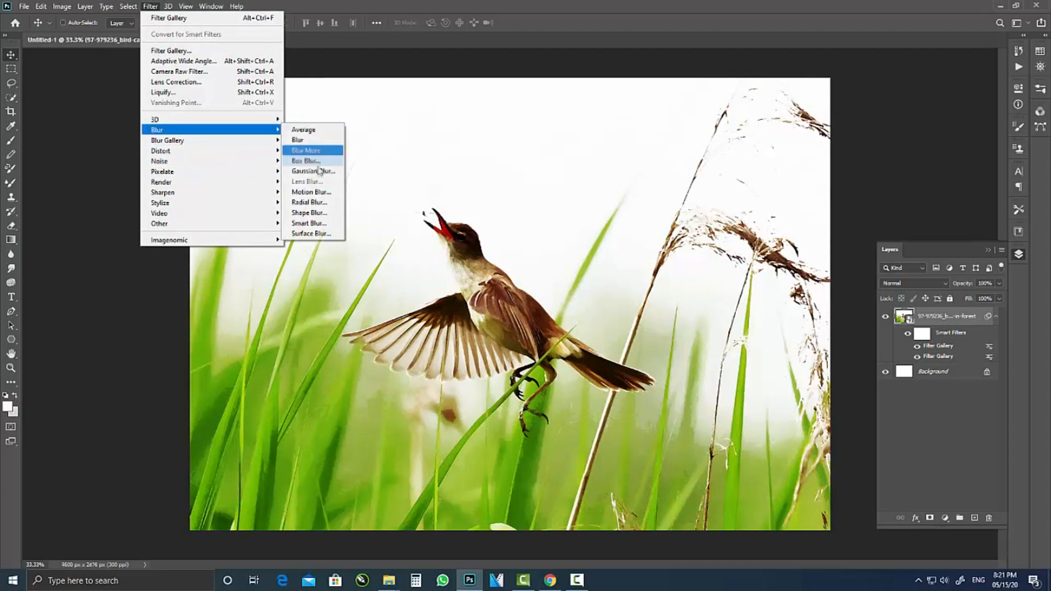
left_click(312, 233)
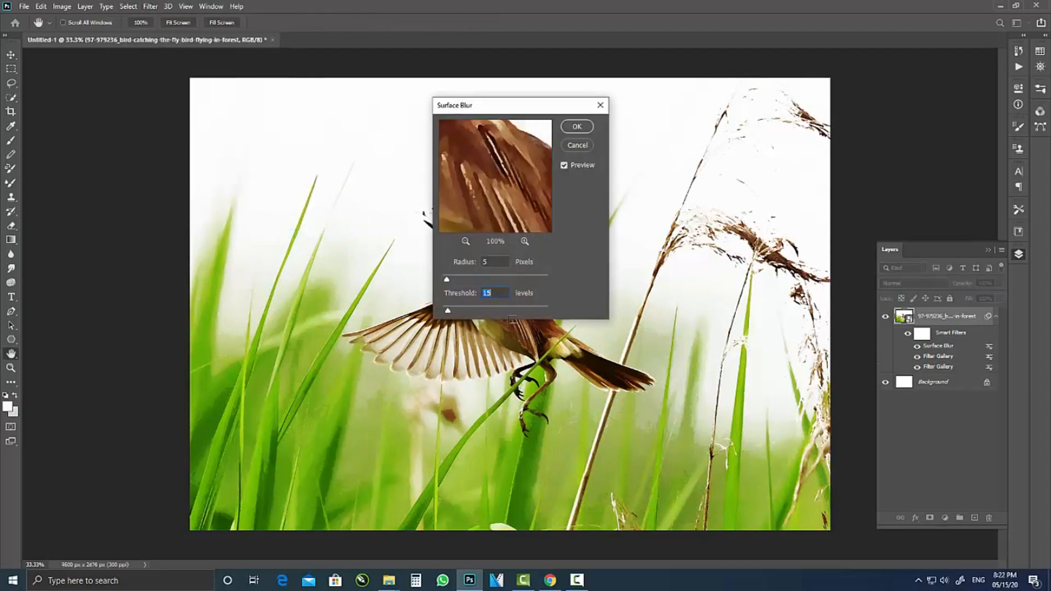
type("255")
left_click(462, 264)
left_click_drag(513, 111, 686, 88)
type("1")
left_click_drag(657, 241, 589, 259)
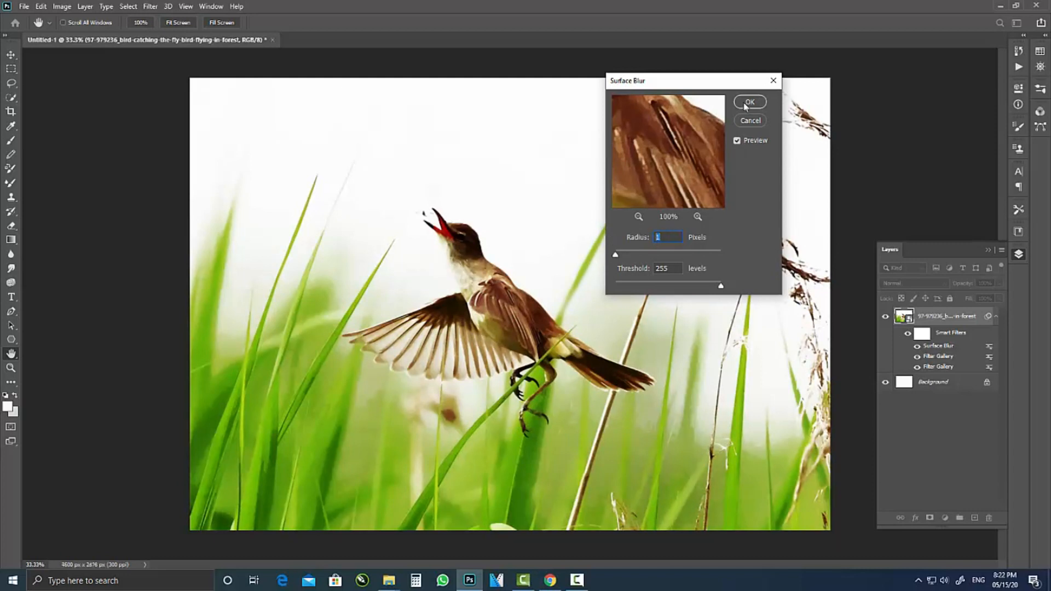
left_click(755, 122)
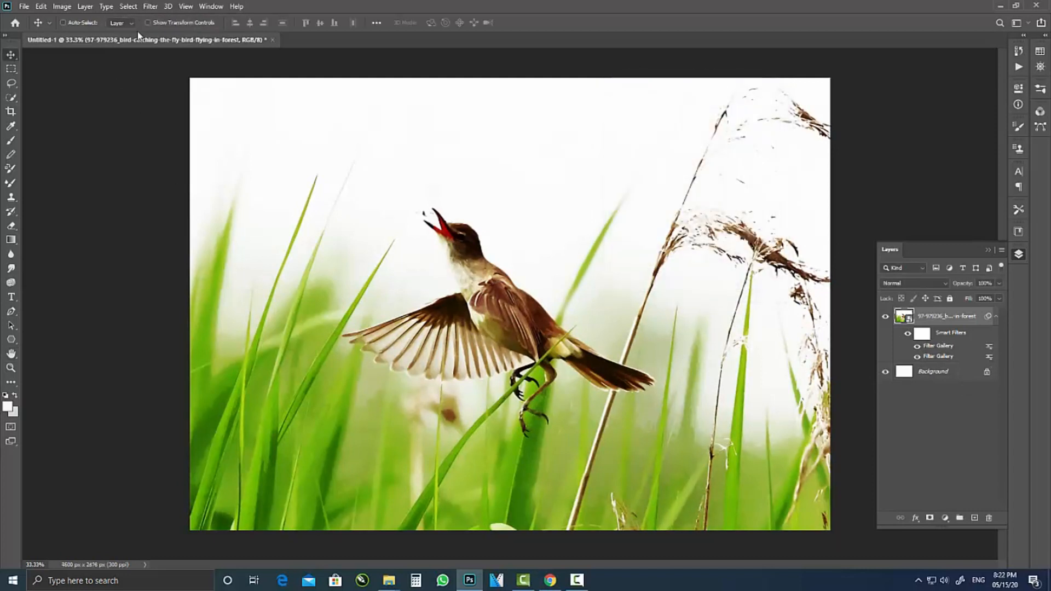
Apply a Smart Blur with radius 1.0, threshold 100.0, low quality and normal mode, and change the filter's blending mode.
left_click(151, 7)
mouse_move(208, 122)
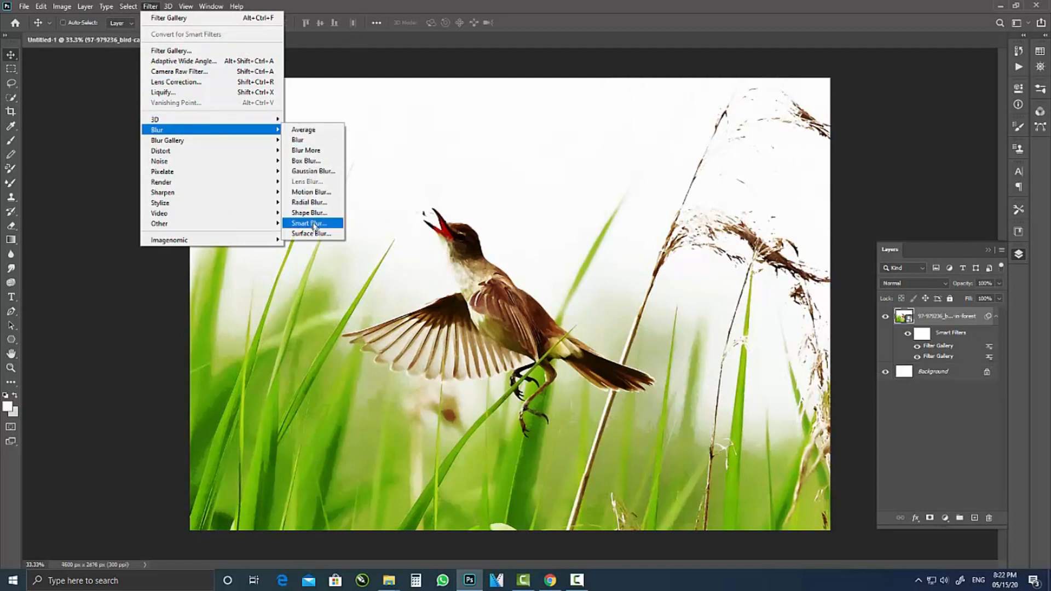
left_click(326, 223)
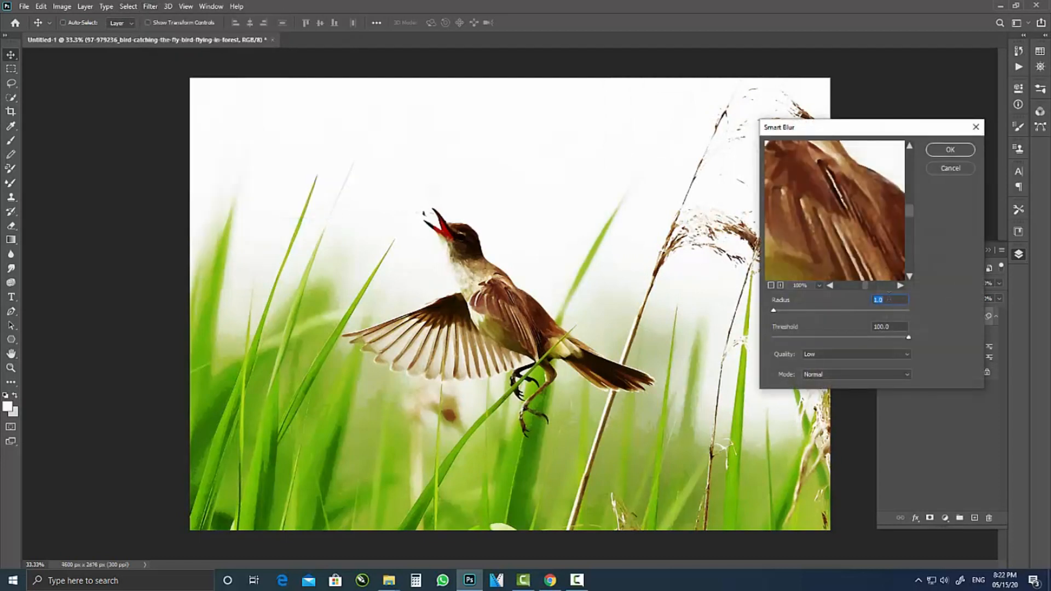
left_click_drag(830, 204, 863, 247)
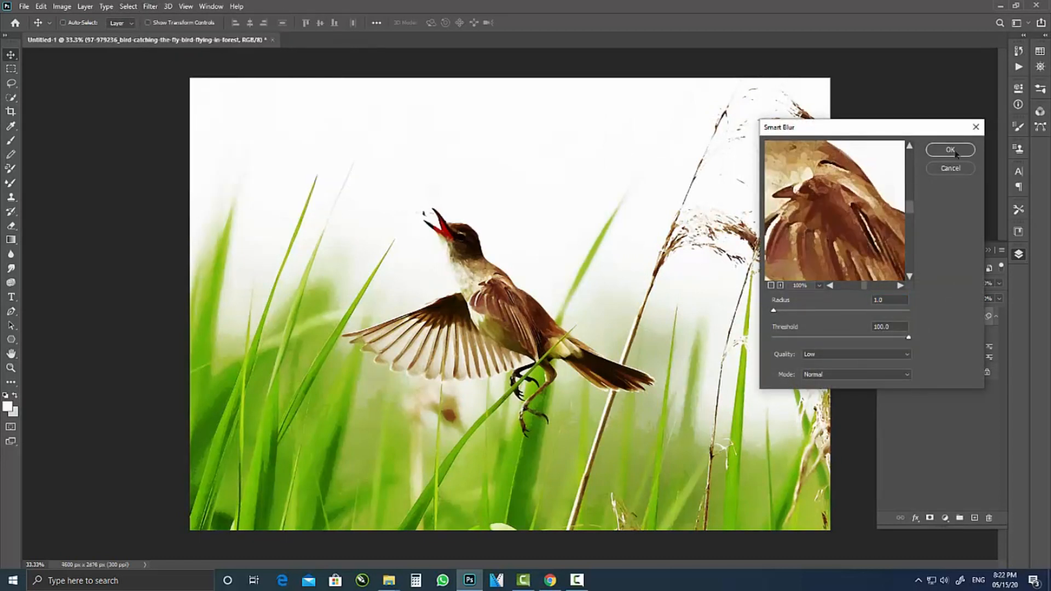
left_click(952, 153)
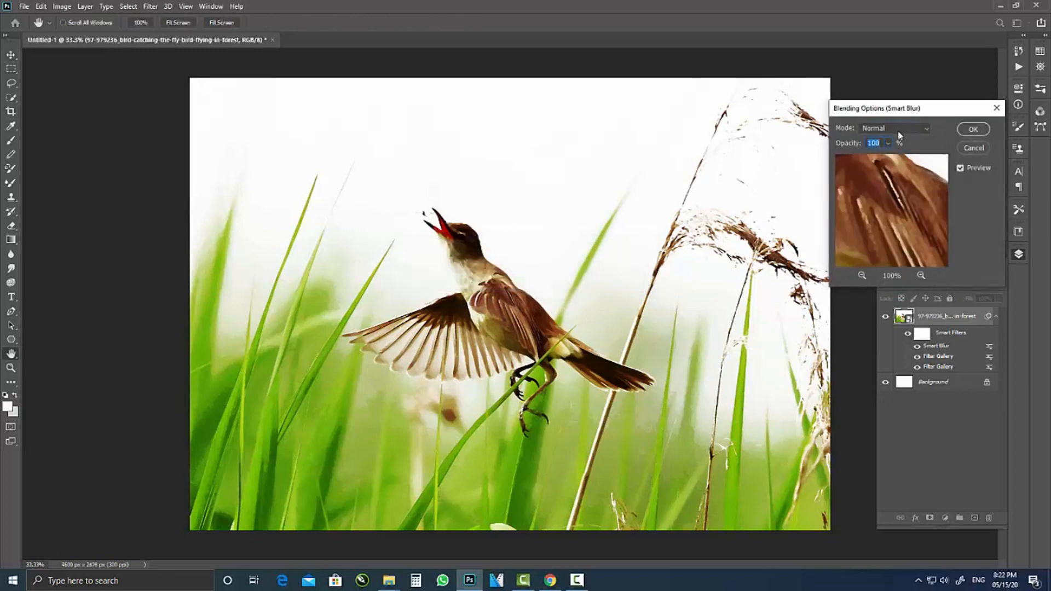
left_click(899, 133)
left_click(875, 325)
left_click(973, 129)
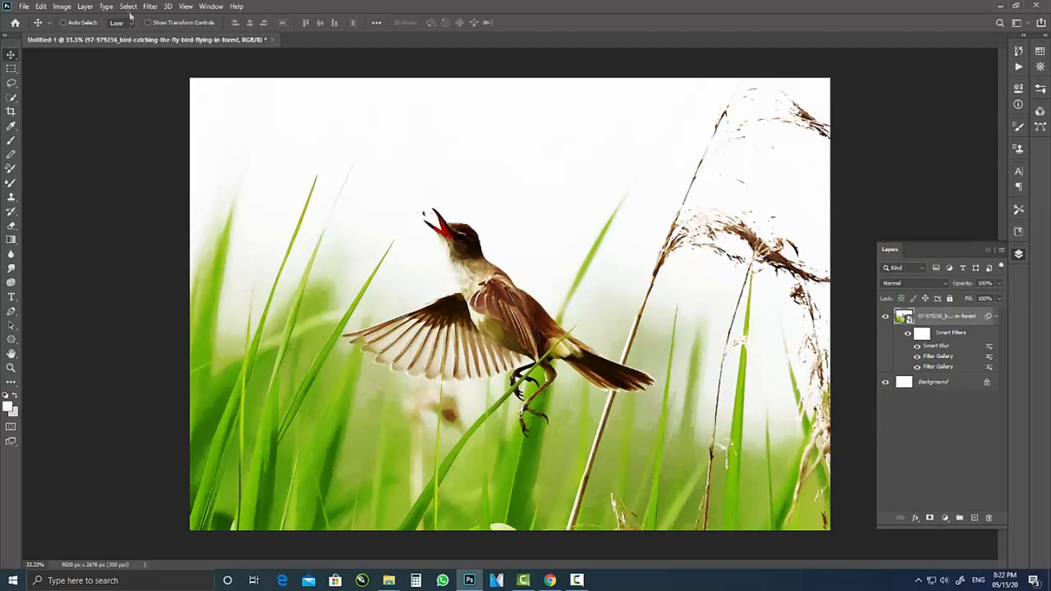
Apply the Find Edges filter to the bird layer and set that filter's blending mode to Multiply.
left_click(150, 6)
mouse_move(213, 203)
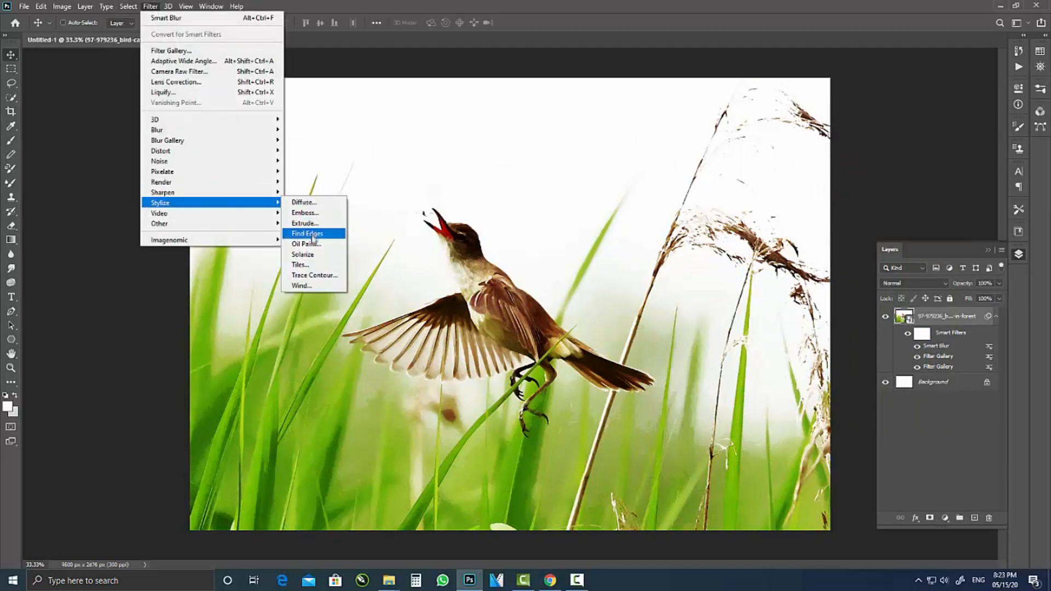
left_click(313, 236)
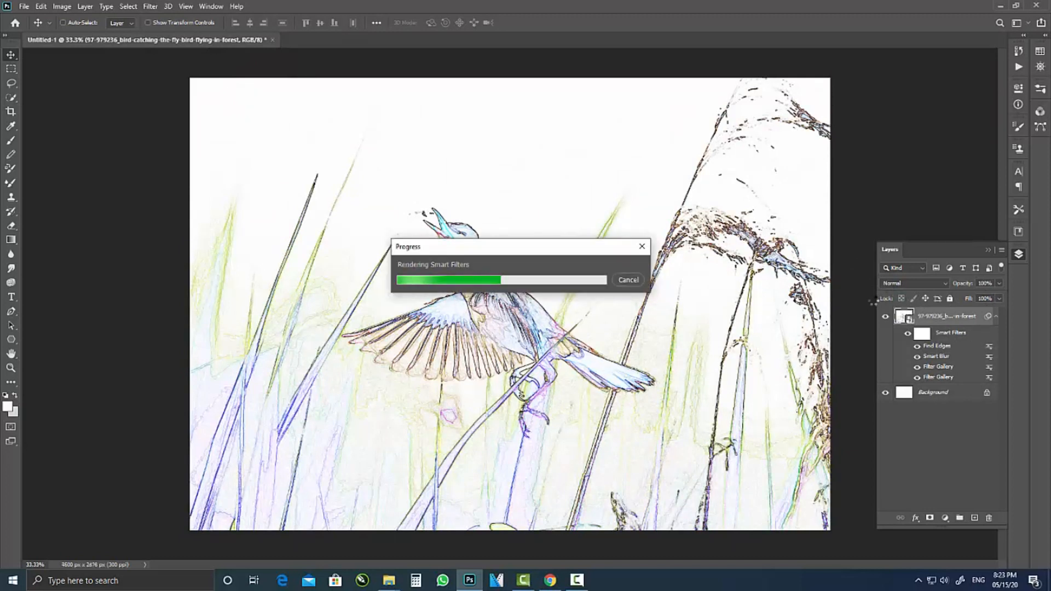
left_click(897, 130)
left_click(879, 173)
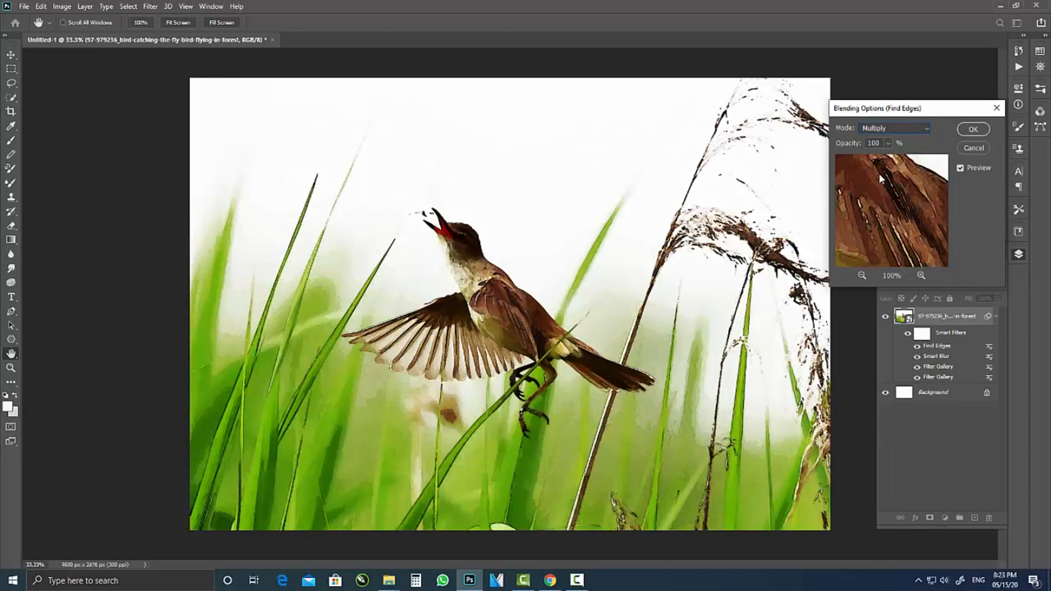
left_click(972, 130)
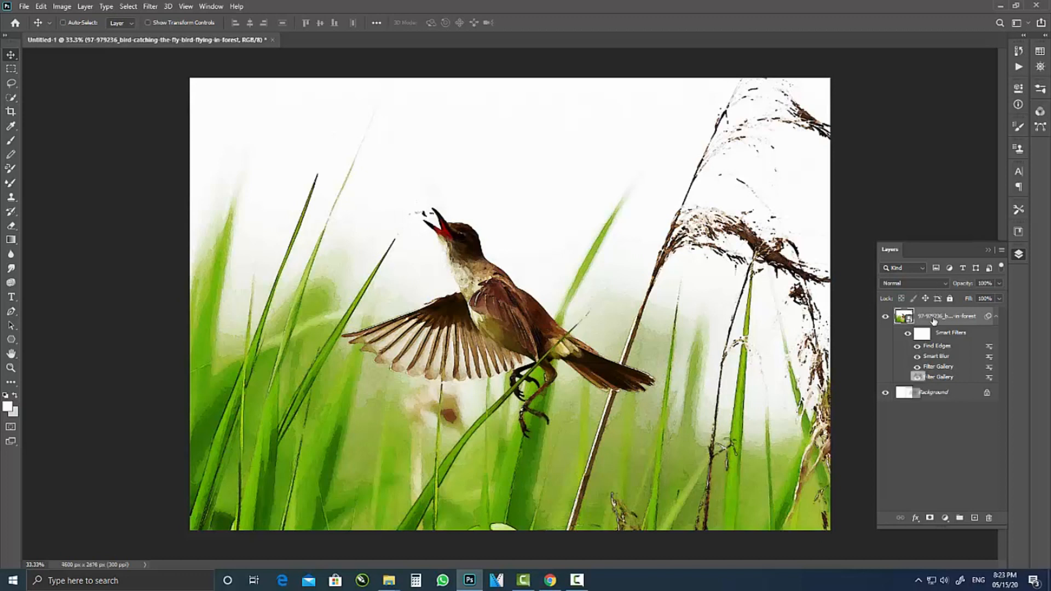
Add a black layer mask that hides the whole bird layer.
key("alt")
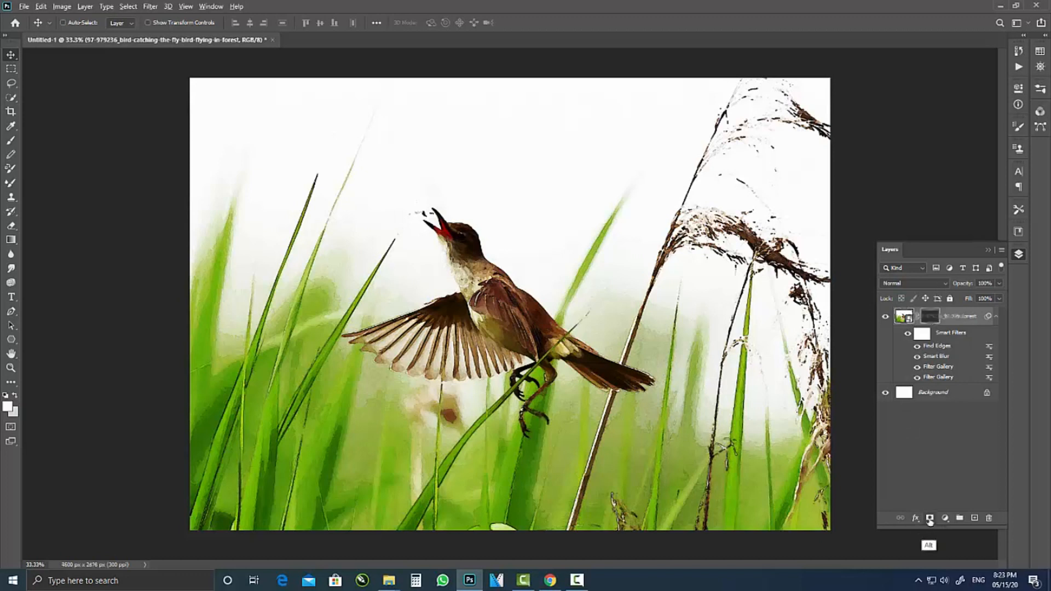
left_click(929, 518, "alt")
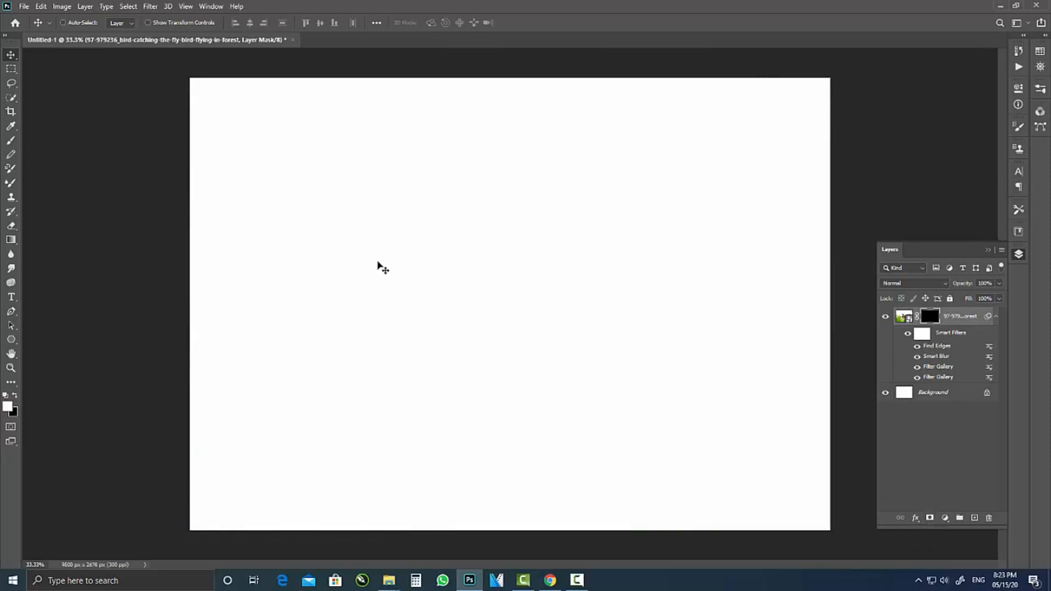
Place the paper texture 2324 from New folder above the bird layer, rotated 90° and scaled to about 57.65% so it covers the canvas.
mouse_move(394, 586)
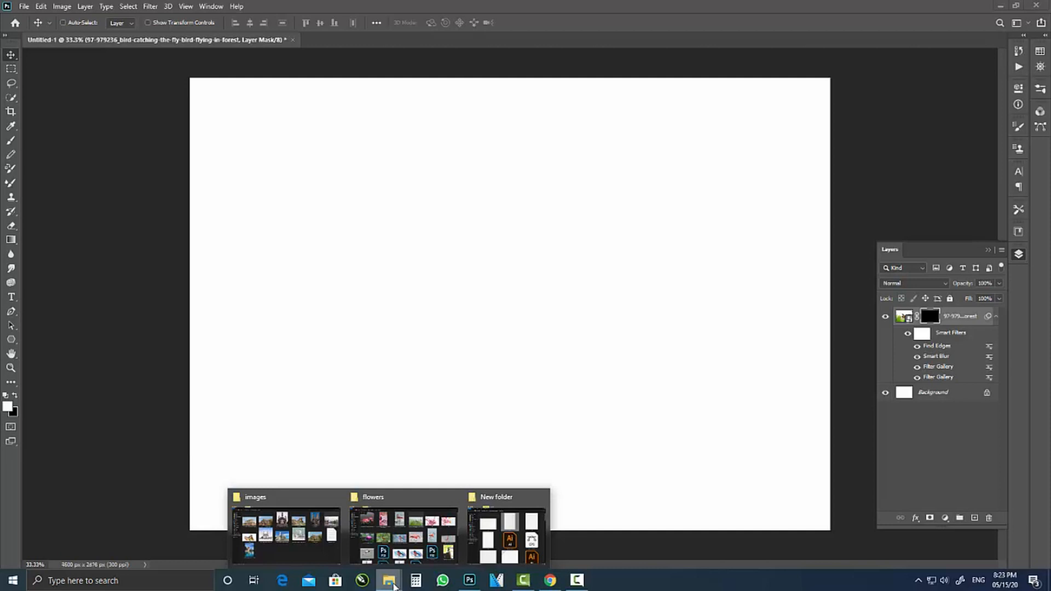
left_click(507, 539)
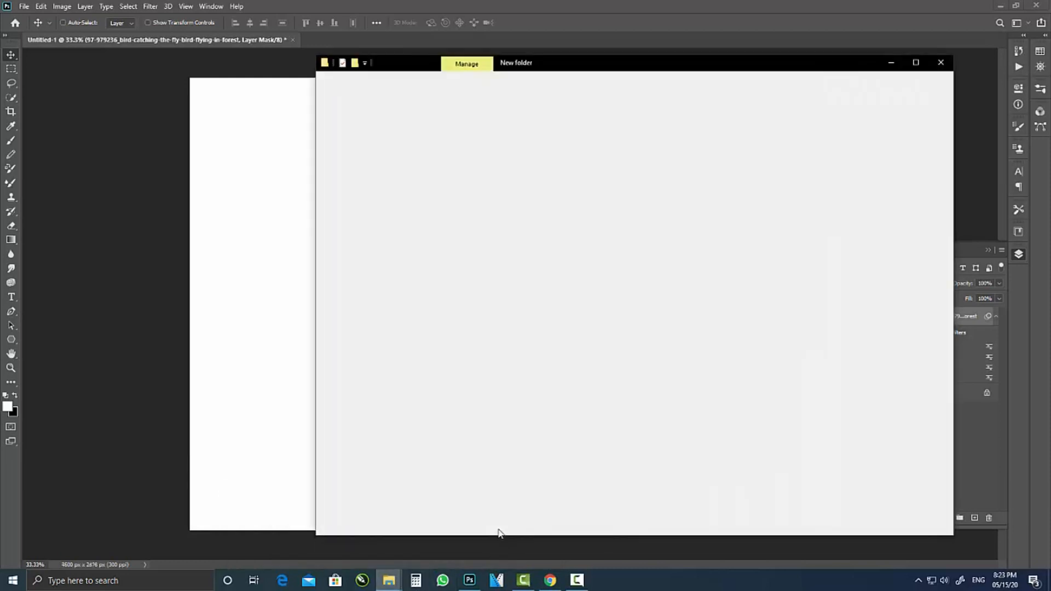
left_click_drag(661, 208, 348, 328)
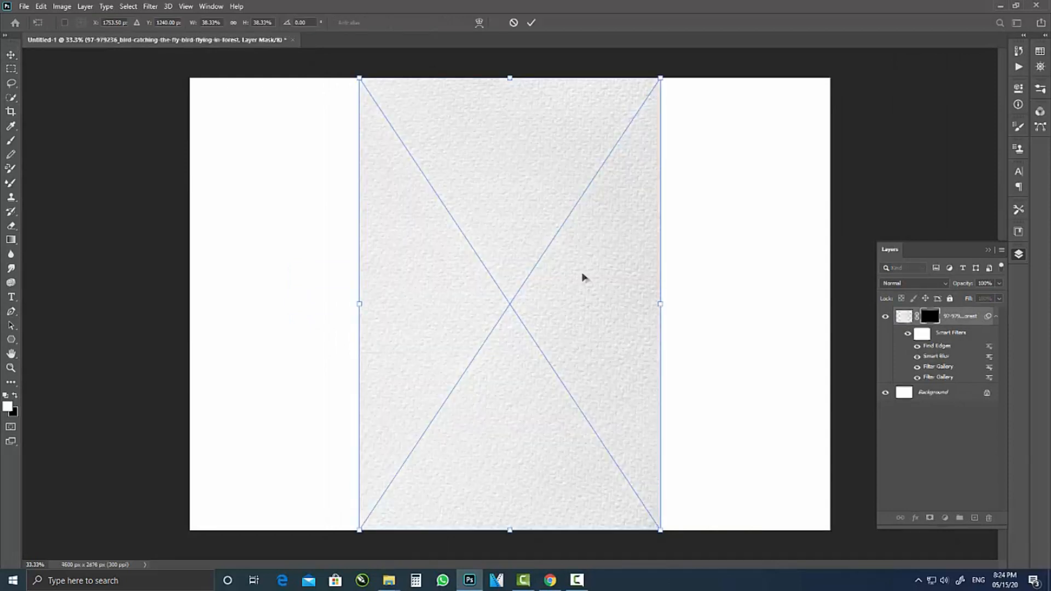
type("90")
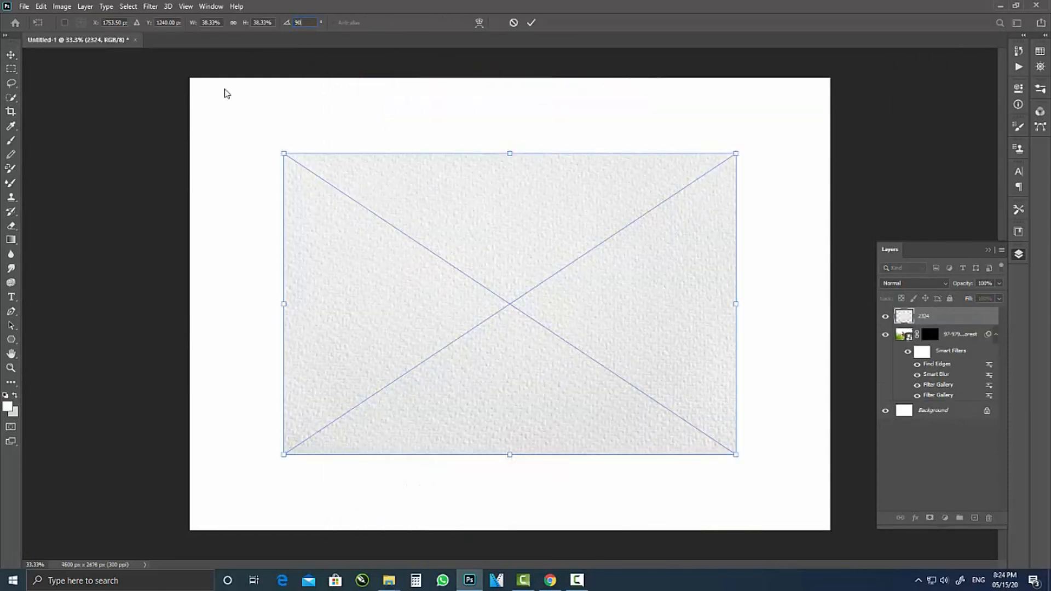
left_click_drag(735, 154, 841, 83)
mouse_move(552, 380)
left_mouse_down()
mouse_move(553, 393)
mouse_move(553, 382)
left_mouse_up()
left_click_drag(179, 83, 170, 76)
left_click_drag(444, 222, 459, 224)
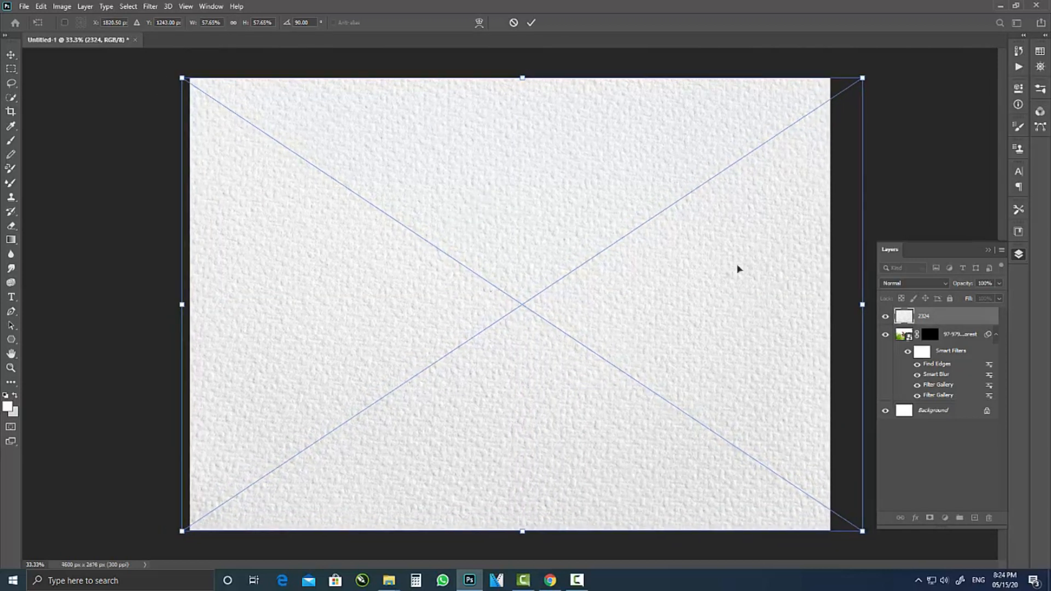
key("Return")
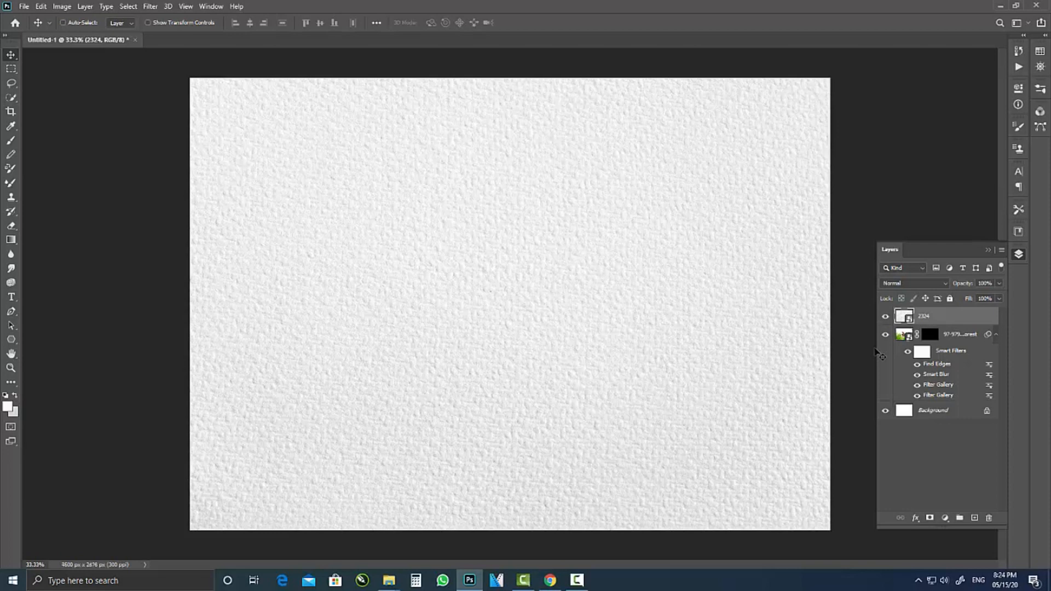
Change the paper texture layer's blending mode so the layers below it show through.
left_click(913, 283)
left_click(892, 327)
Enlarge the splatter brush to 2500 px and paint a white dab on the bird layer's mask at 9% opacity.
left_click(930, 335)
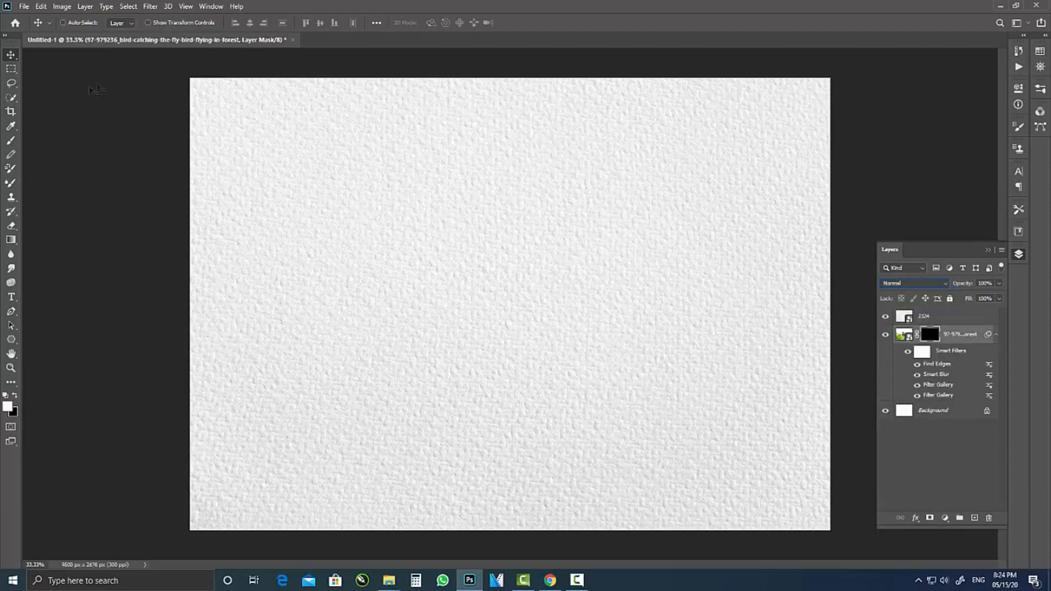
left_click(11, 141)
left_click(512, 296)
key("bracketright")
key("bracketright")
key("bracketright")
key("bracketright")
key("bracketright")
key("bracketright")
key("bracketright")
key("bracketright")
key("bracketright")
key("bracketright")
key("bracketright")
key("bracketright")
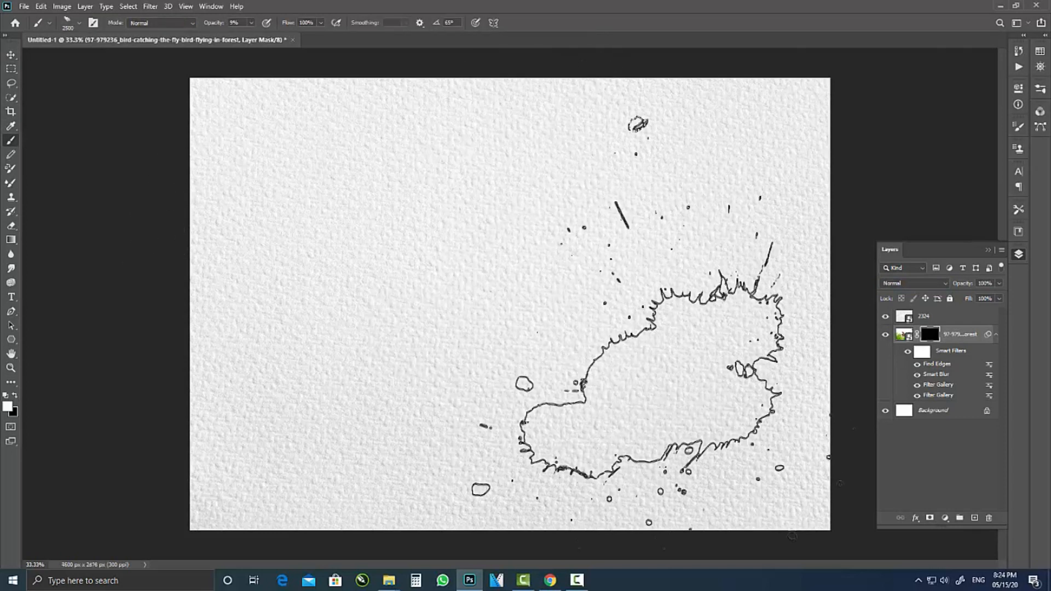
left_click(646, 318)
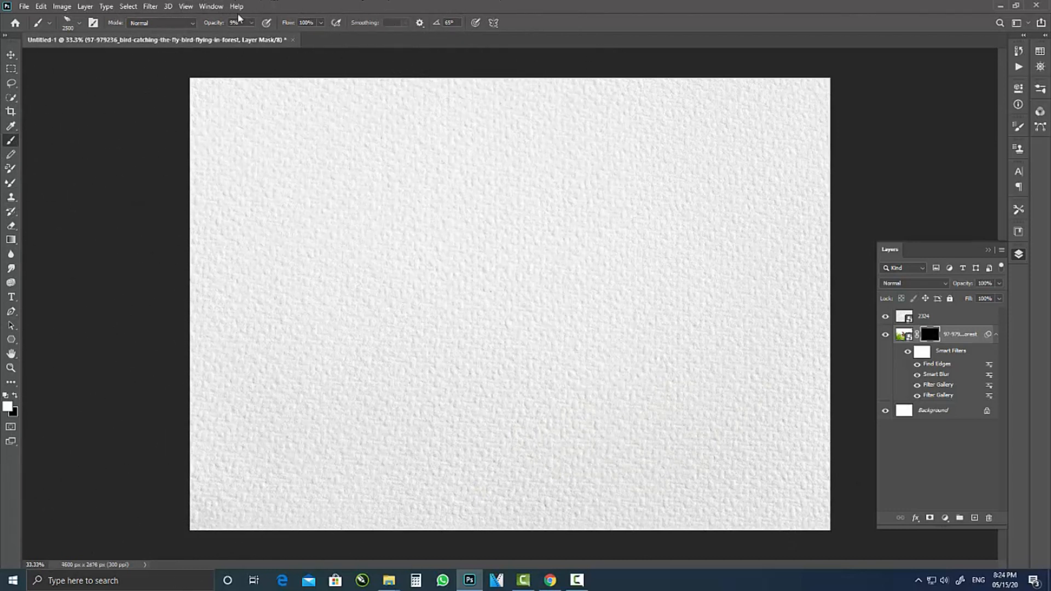
Set the brush opacity to 91% and dab white splatters on the mask to reveal the grass, seed head and bird.
left_click(251, 23)
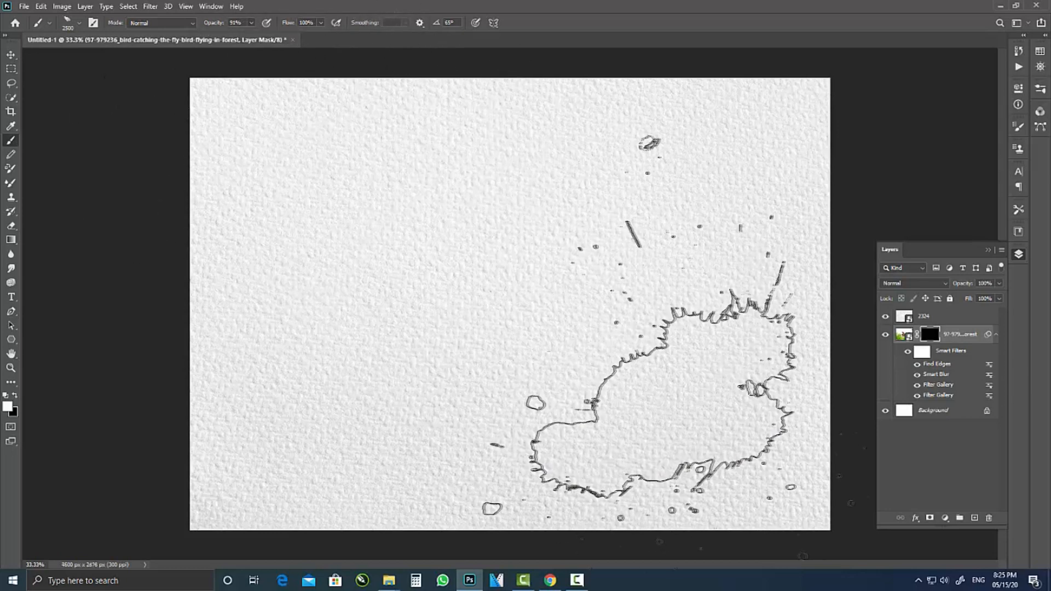
left_click(648, 403)
left_click(655, 157)
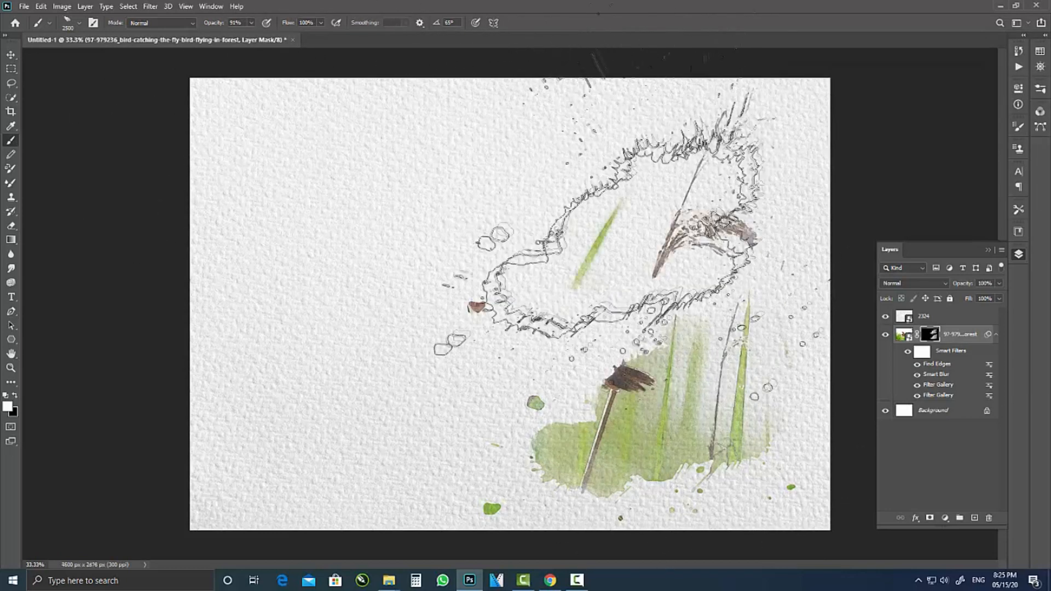
left_click(497, 167)
left_click(477, 340)
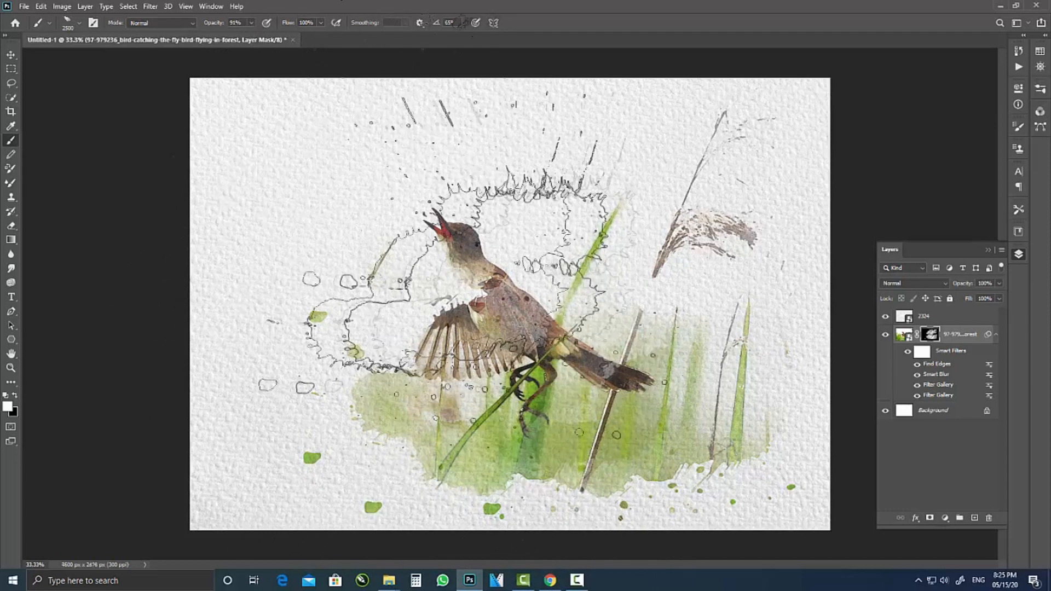
Rotate the splatter brush tip to 153°.
right_click(498, 263)
left_click(592, 206)
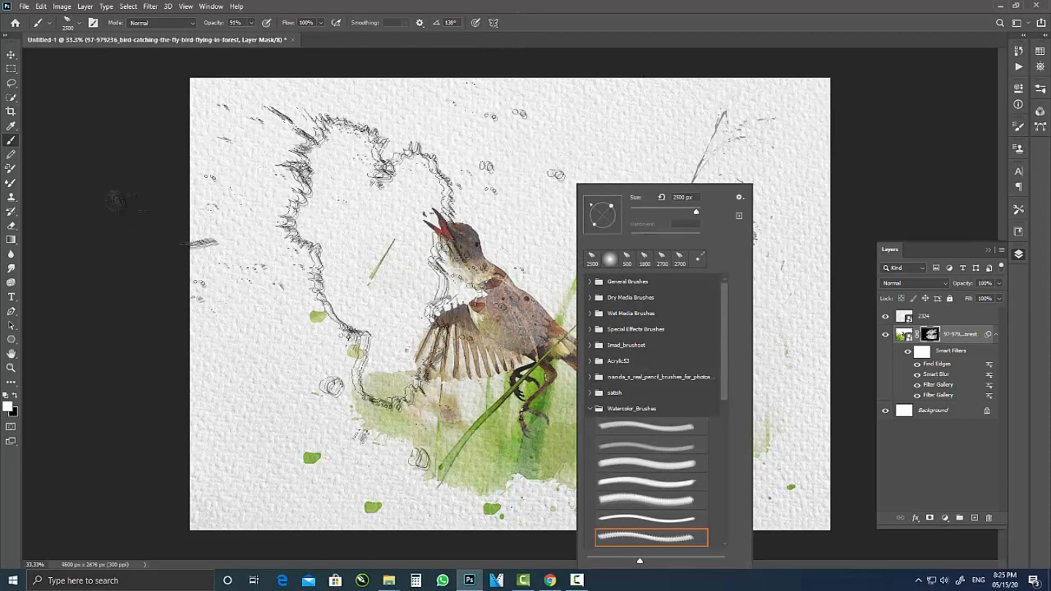
left_click(590, 209)
left_click(264, 233)
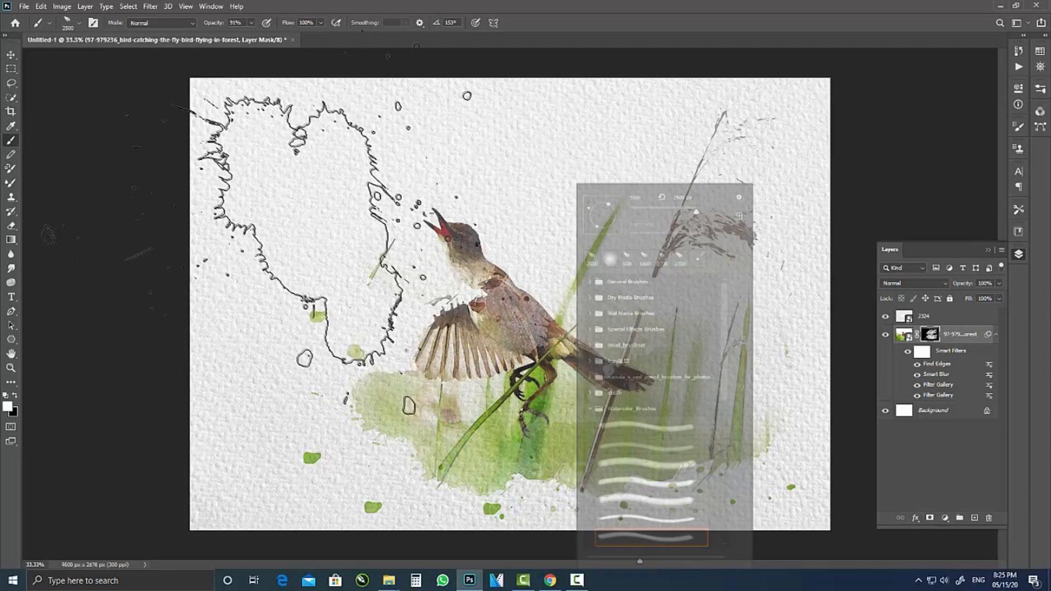
Dab white splatters on the bird layer's mask to reveal the grass at the picture's left and the reed stem behind the tail.
left_click(290, 381)
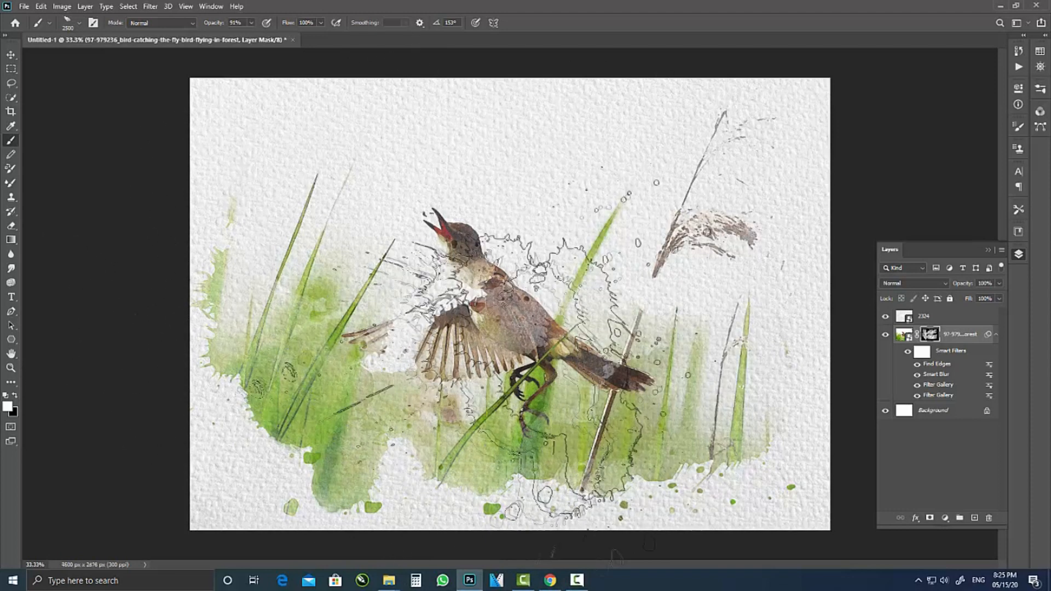
left_click(650, 312)
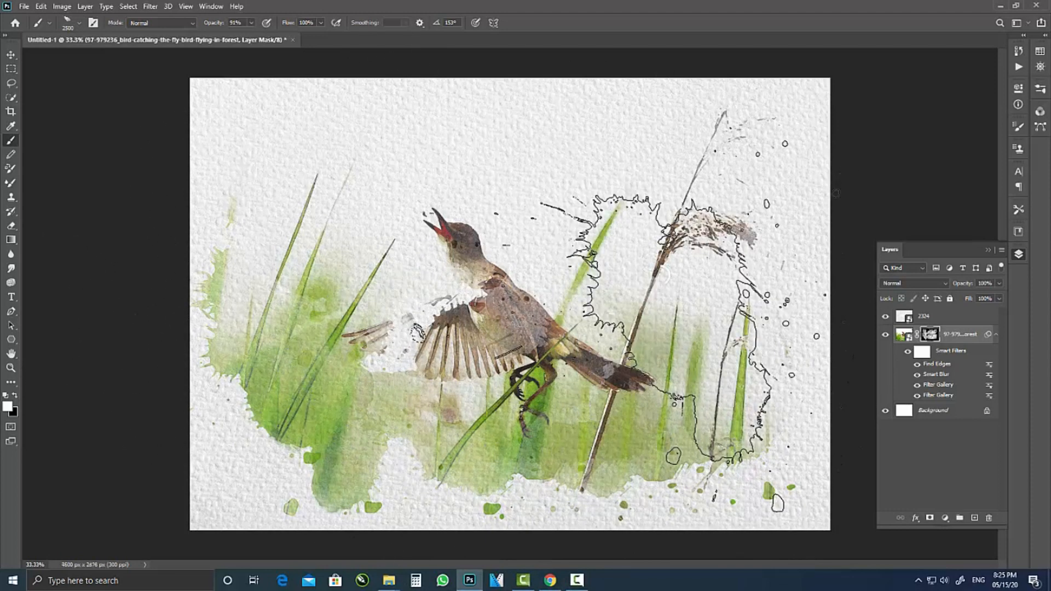
Rotate the splatter brush tip to -135° and dab white on the mask over the bird, its wing and the lower grass.
right_click(657, 324)
left_click(680, 226)
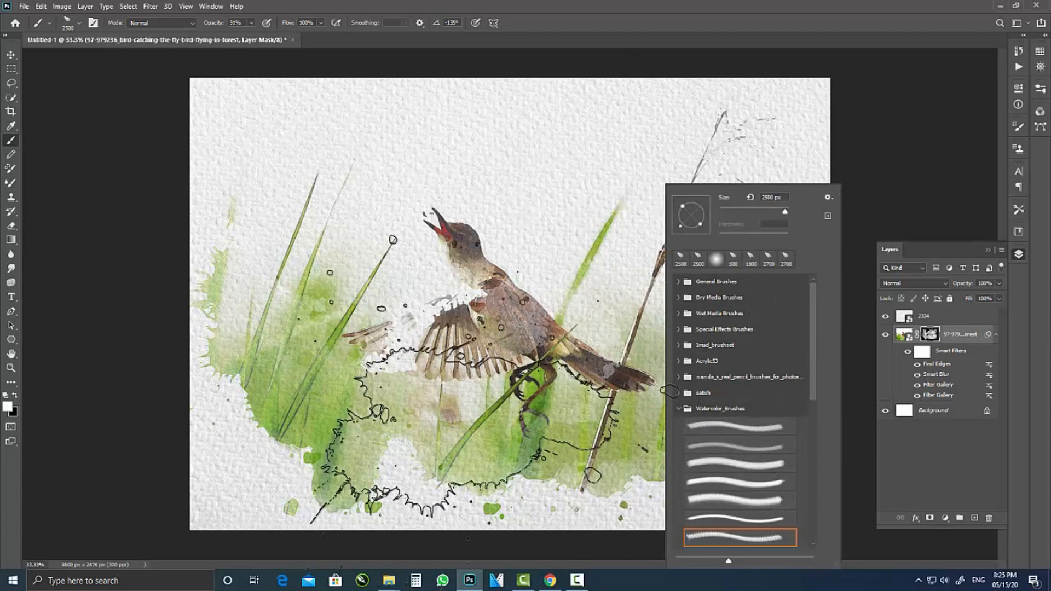
left_click(463, 460)
left_click(498, 196)
left_click(499, 346)
left_click(430, 341)
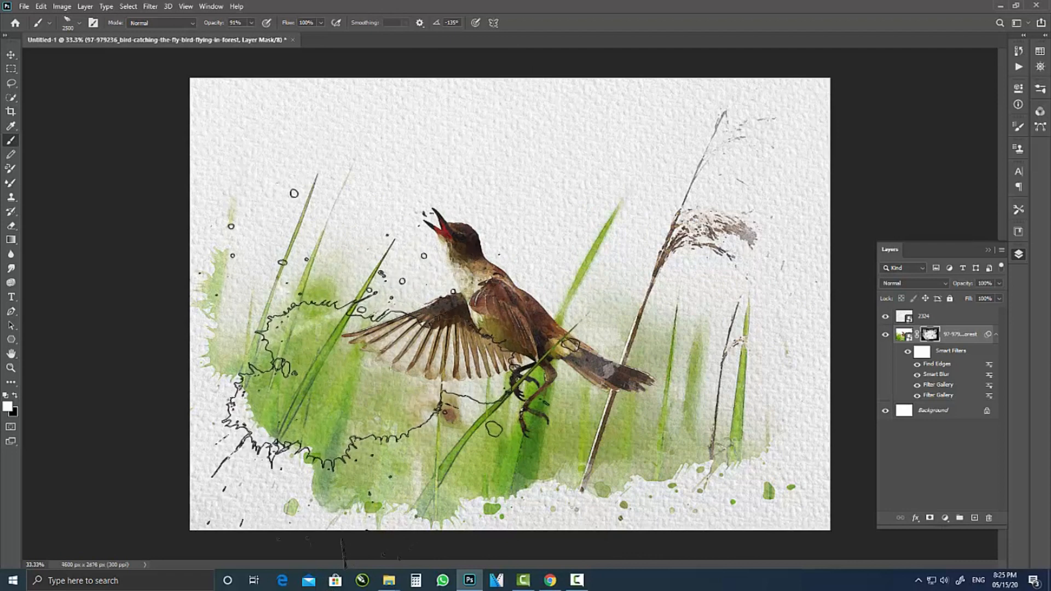
left_click(398, 379)
Dab white splatters on the mask over the seed heads and reeds on the picture's right side.
left_click(736, 320)
left_click(731, 198)
left_click(758, 172)
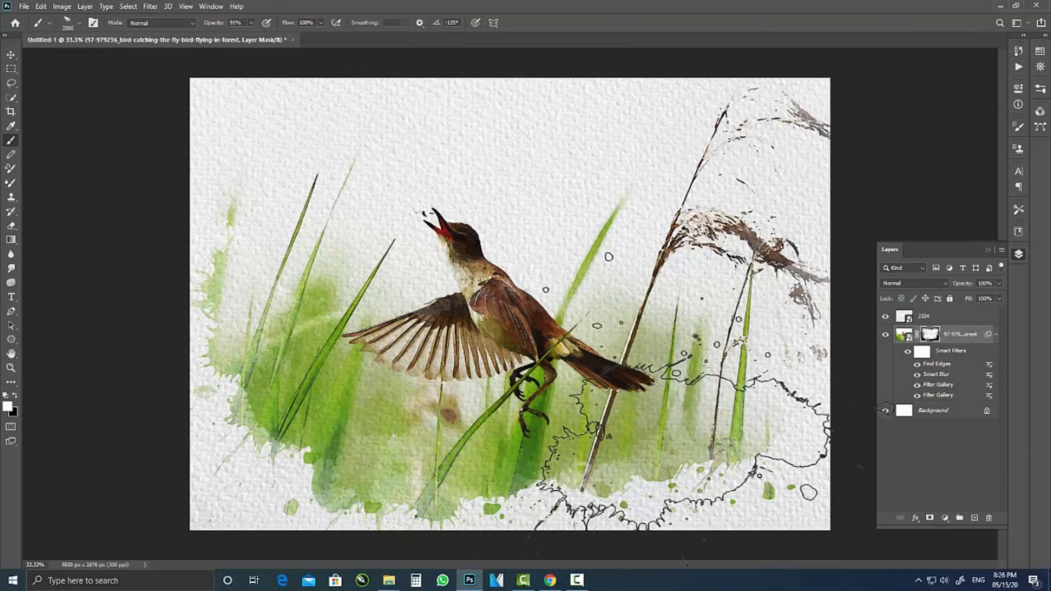
left_click(698, 444)
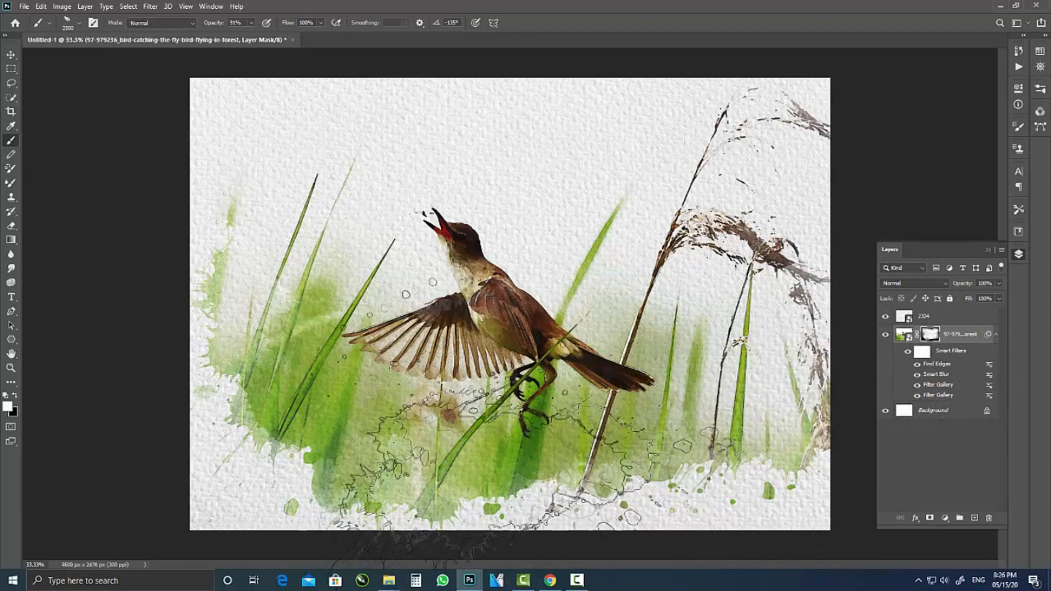
Add a new empty layer directly above the bird layer.
left_click(11, 54)
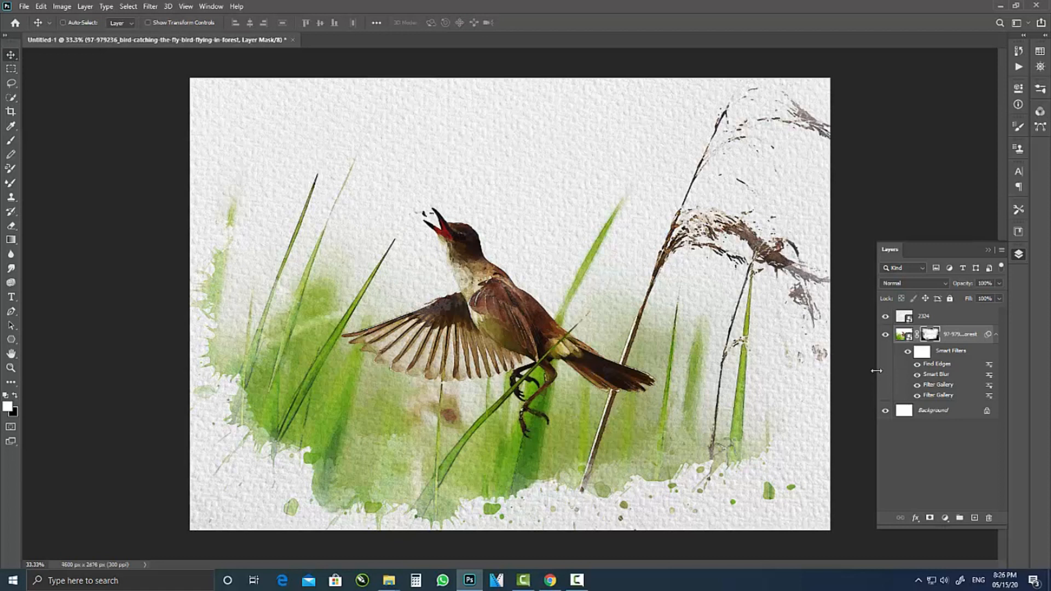
left_click(951, 463)
left_click(956, 338)
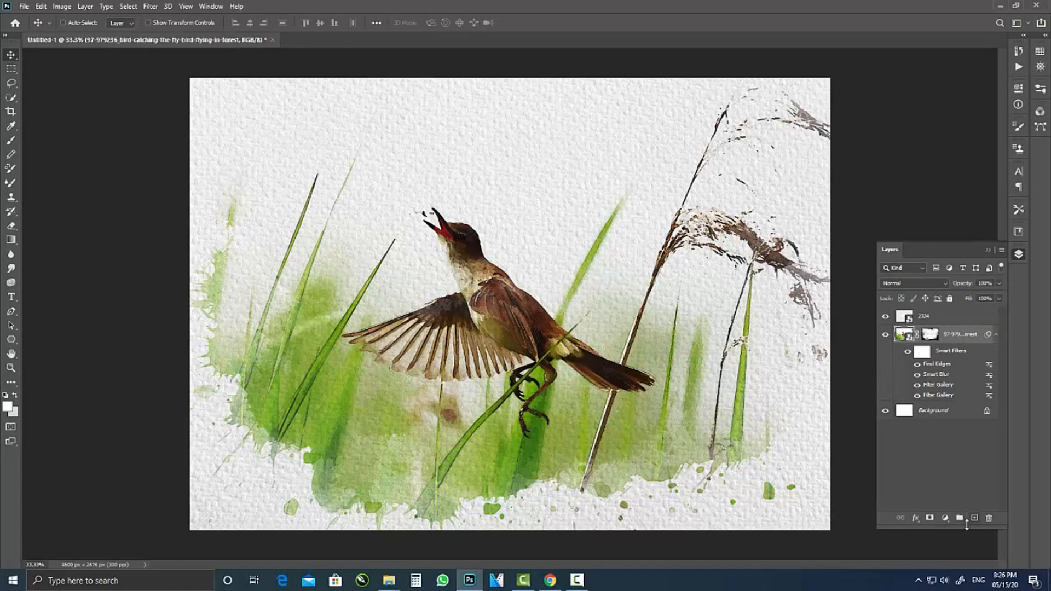
left_click(973, 517)
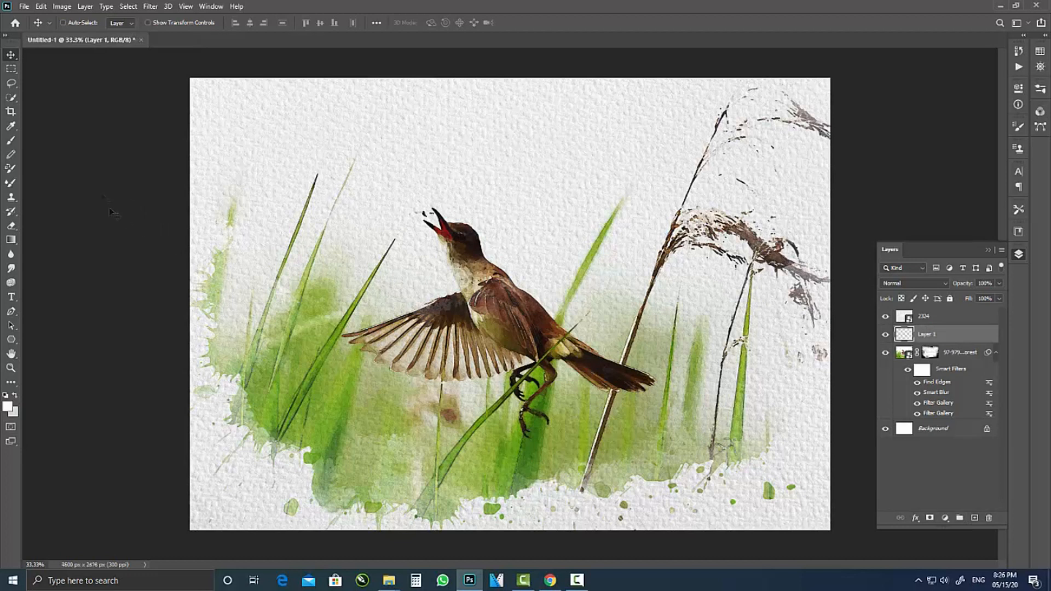
Choose the soft round brush with 0% hardness and set its size to 89 px.
left_click(11, 140)
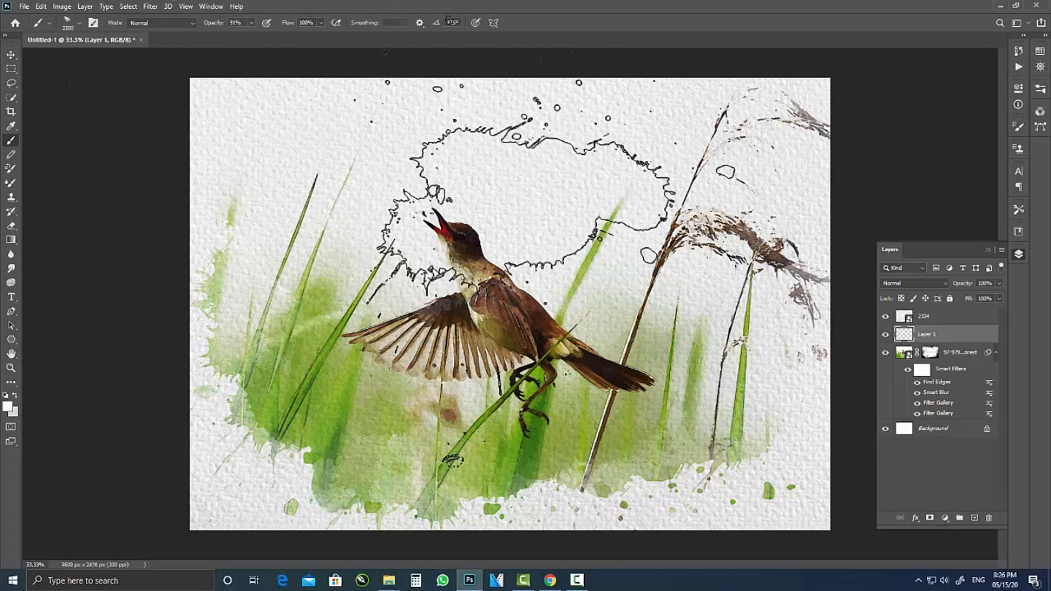
right_click(479, 213)
left_click(547, 261)
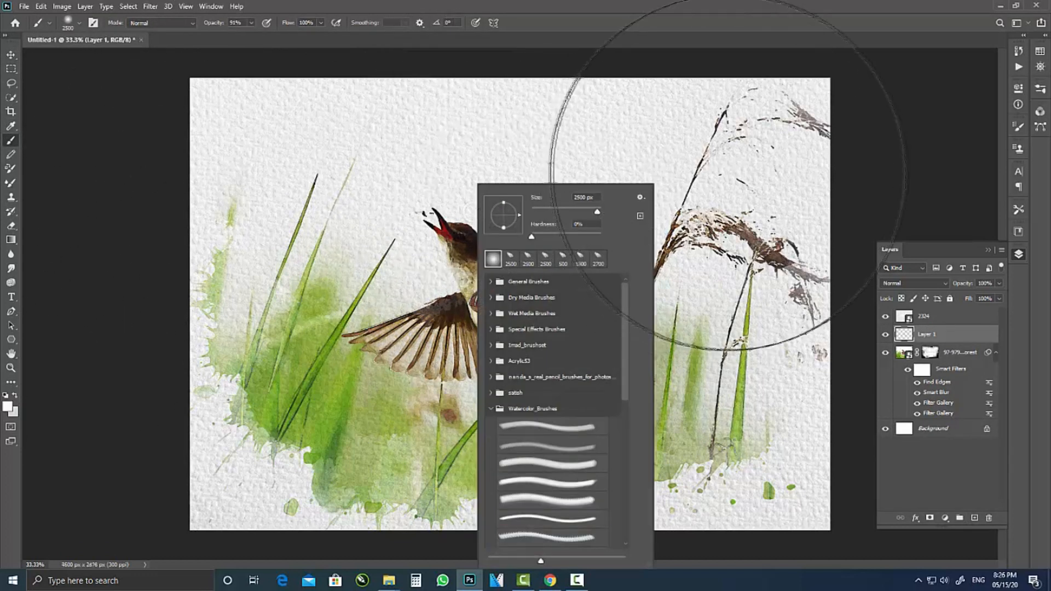
left_click(564, 210)
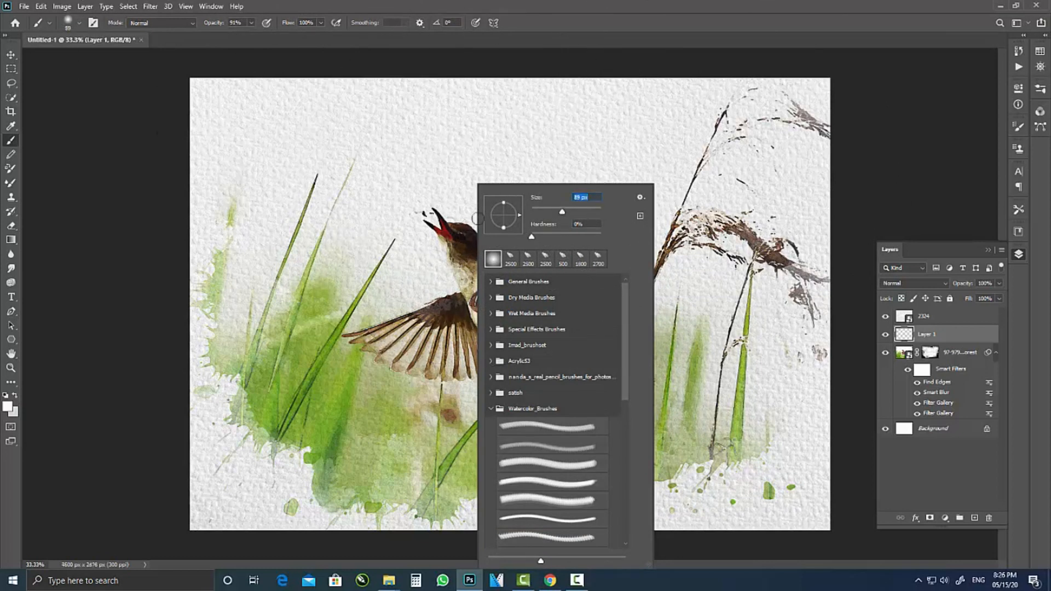
left_click(879, 137)
Set the foreground colour to a burnt orange and the new layer's blending mode to Color.
left_click(8, 407)
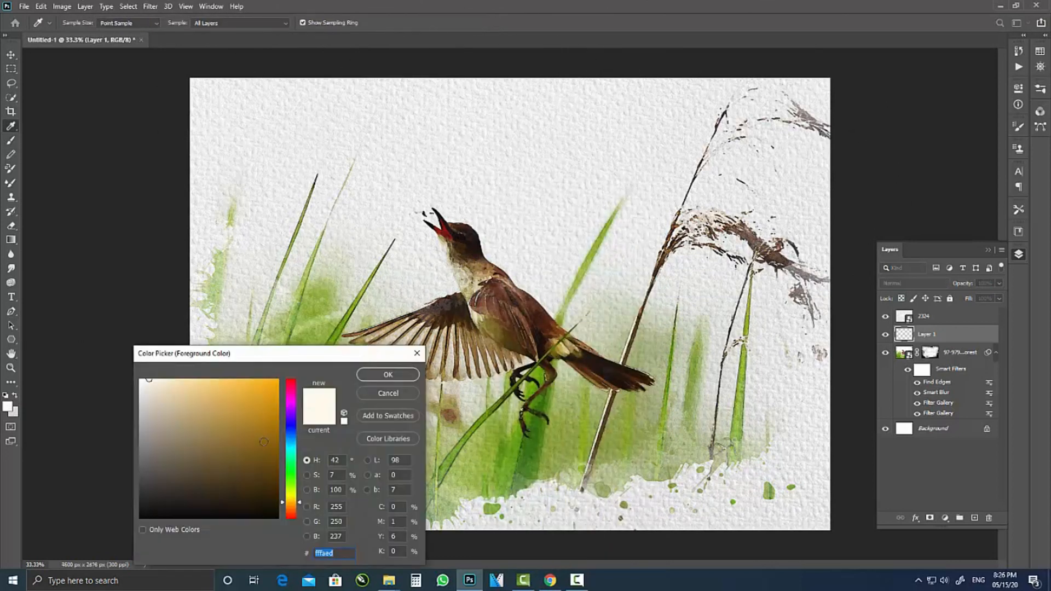
left_click(293, 511)
left_click_drag(192, 404, 264, 414)
left_click(388, 375)
left_click(910, 284)
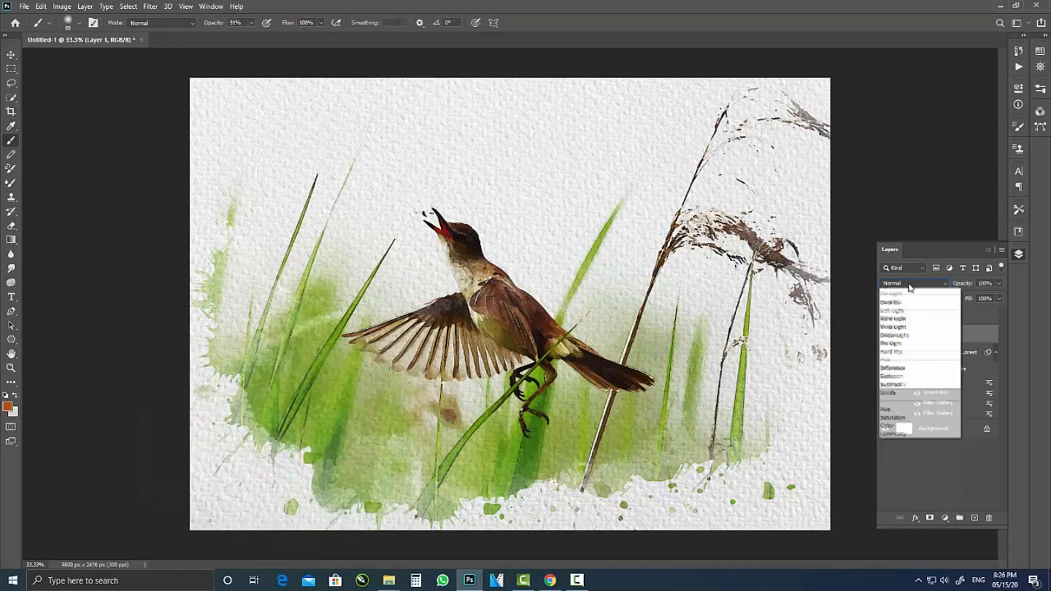
left_click(890, 539)
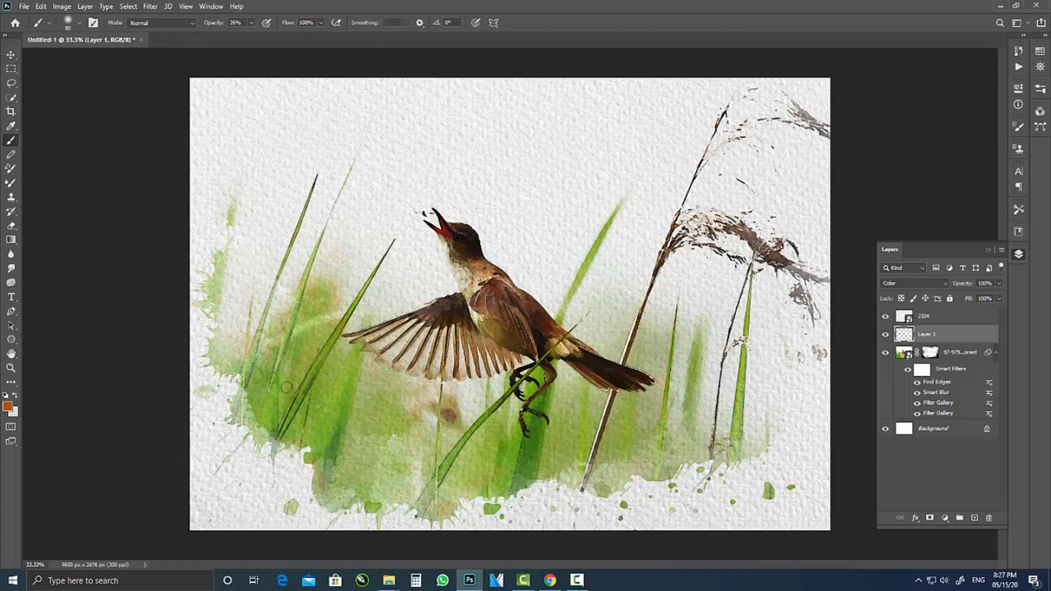
Set the foreground colour to dark green 0a3f04.
left_click(7, 406)
left_click(292, 482)
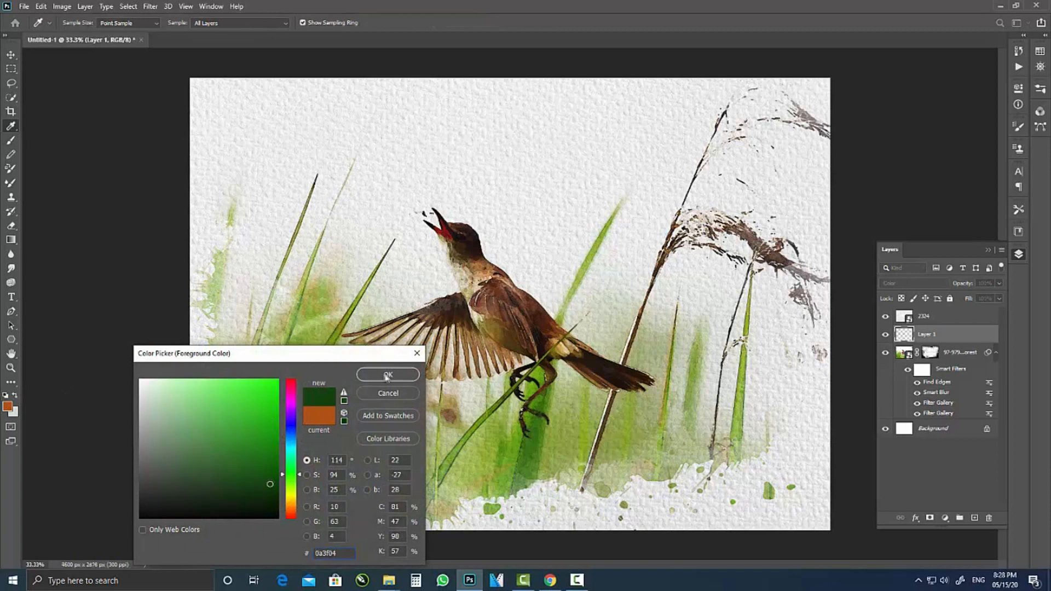
left_click(386, 372)
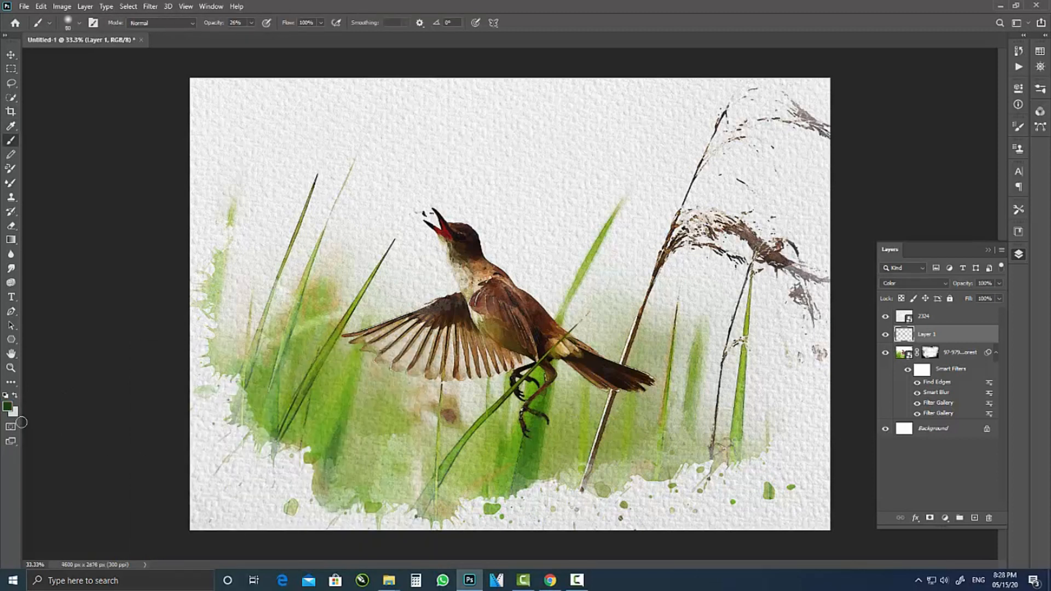
Pick a blue foreground colour, enlarge the soft brush to 300 px and tint the grass at the picture's left edge.
left_click(7, 407)
left_click(292, 430)
left_click(387, 372)
key("bracketright")
key("bracketright")
key("bracketright")
key("bracketright")
key("bracketright")
key("bracketright")
key("bracketright")
key("bracketright")
key("bracketright")
key("bracketright")
key("bracketright")
key("bracketright")
key("bracketright")
key("bracketright")
mouse_move(247, 263)
left_mouse_down()
mouse_move(245, 338)
mouse_move(270, 313)
mouse_move(313, 349)
left_mouse_up()
Set the foreground colour to c6ff00 and brush lime tints over the grass, reeds and seed heads.
left_click(7, 406)
type("c6ff00")
left_click(387, 374)
mouse_move(329, 427)
left_mouse_down()
mouse_move(305, 369)
mouse_move(282, 350)
mouse_move(295, 383)
left_mouse_up()
mouse_move(641, 395)
left_mouse_down()
mouse_move(794, 181)
mouse_move(793, 109)
mouse_move(802, 335)
left_mouse_up()
left_click_drag(375, 235, 261, 243)
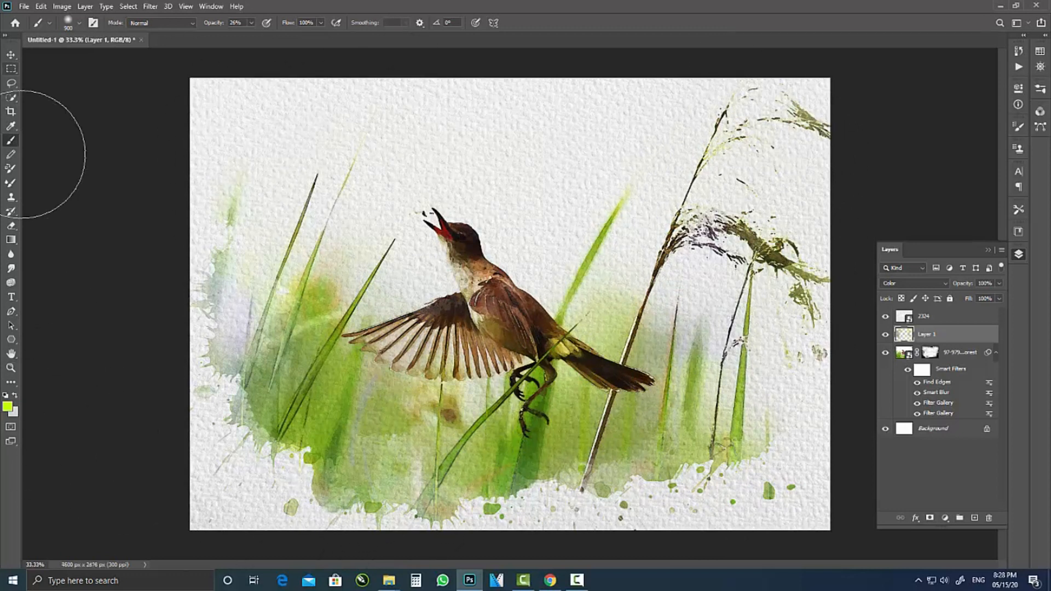
left_click(11, 54)
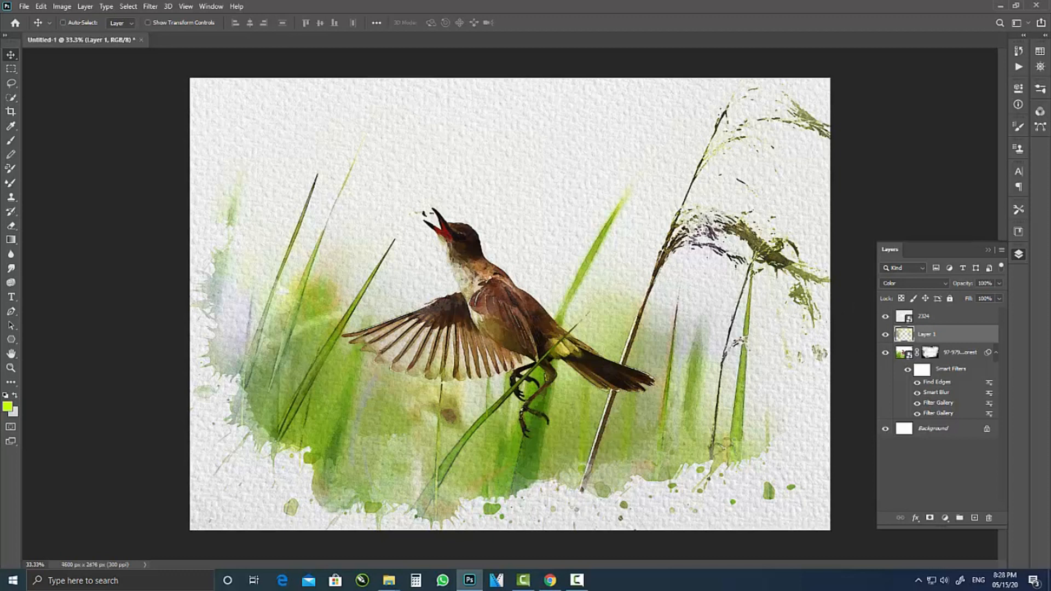
Reduce the textured brush to 8 px and paint thin dark grass blades on Layer 2.
key("ctrl+plus")
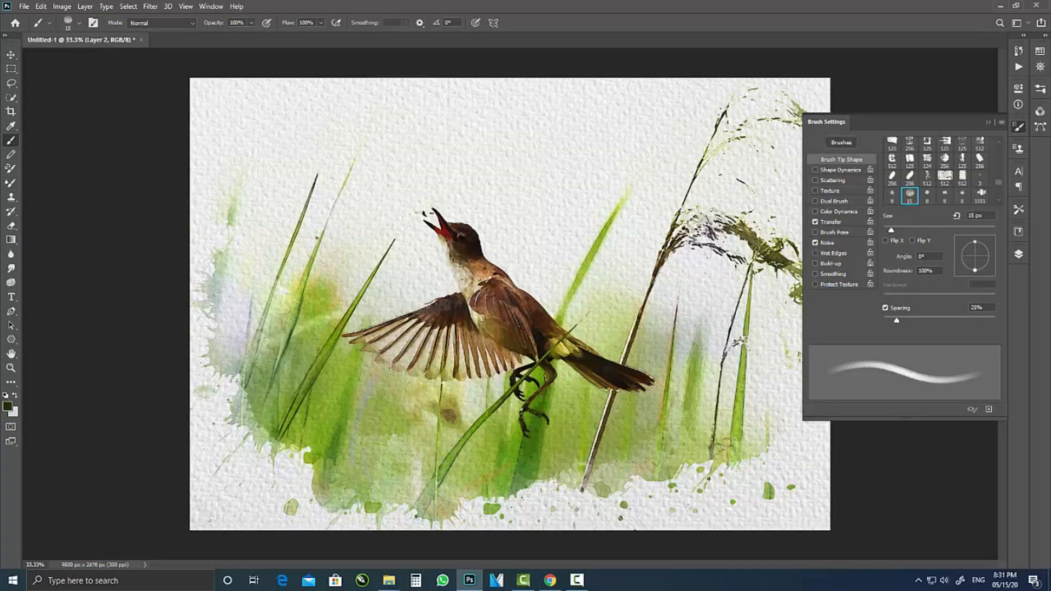
key("bracketleft")
key("bracketleft")
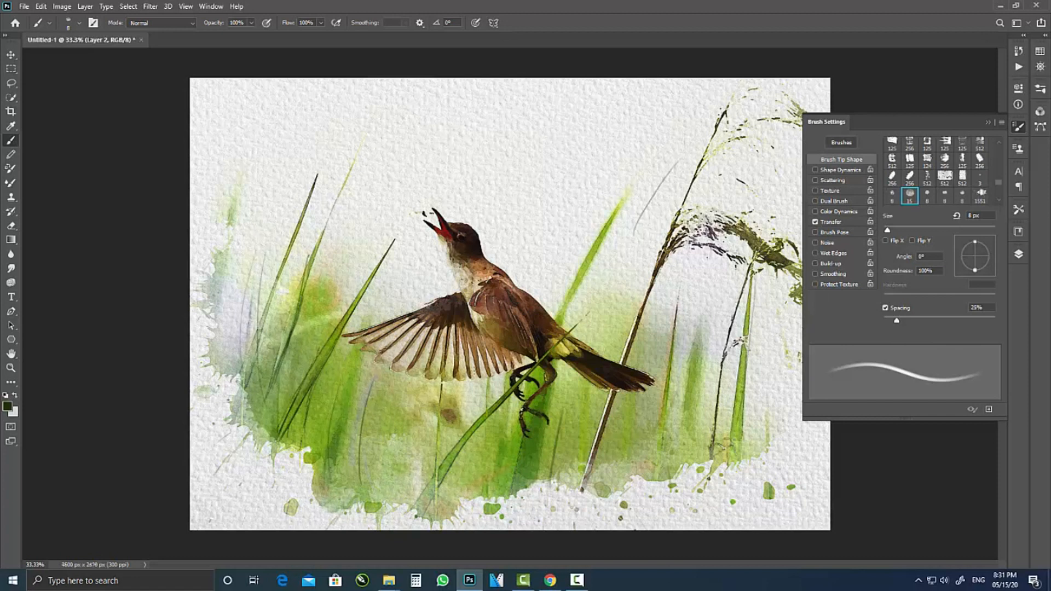
left_click(990, 124)
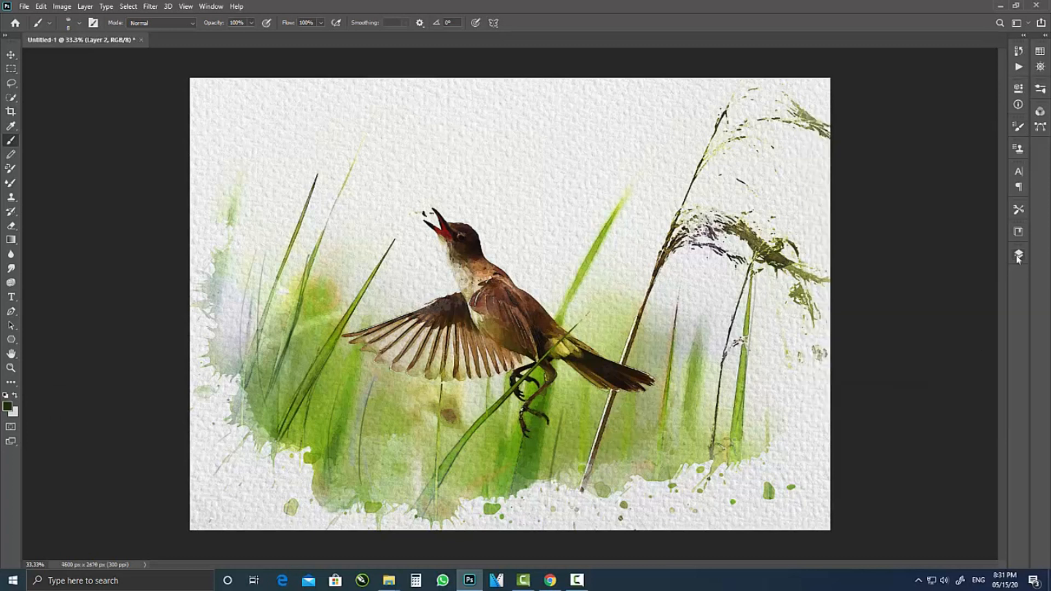
Enlarge the brush to 200 px and paint white on the bird layer's mask along the picture's right edge.
left_click(1018, 254)
left_click(930, 371)
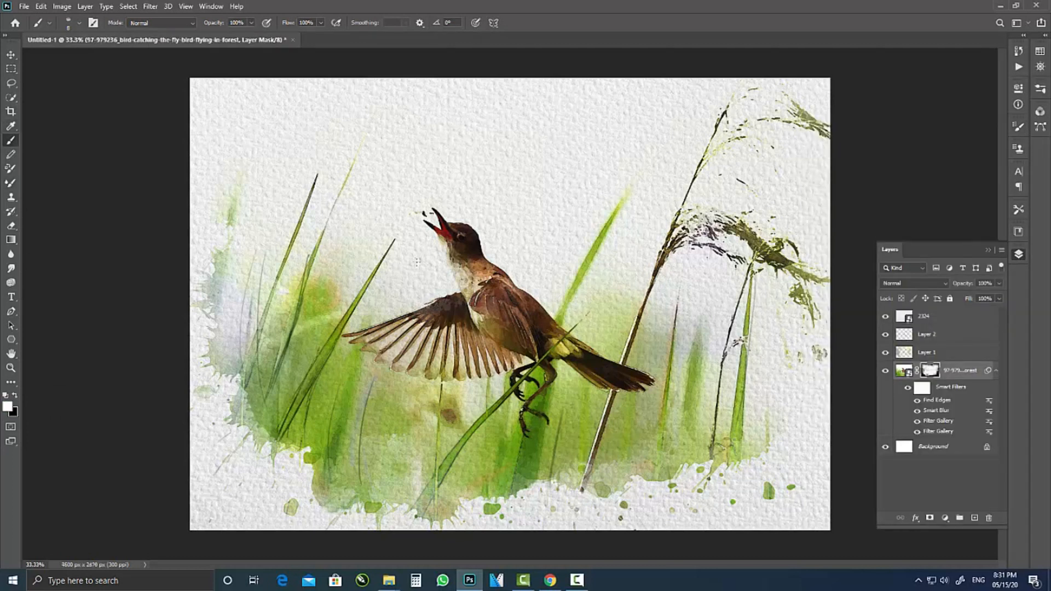
key("bracketright")
key("bracketright")
key("bracketright")
key("bracketright")
key("bracketright")
key("bracketright")
key("bracketright")
key("bracketright")
key("bracketright")
key("bracketright")
key("bracketright")
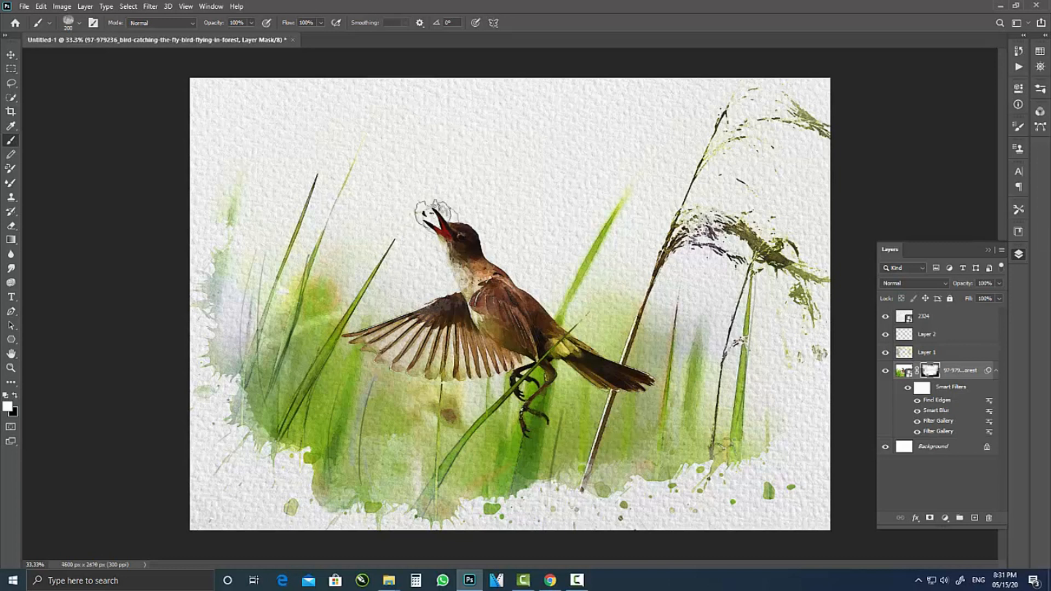
mouse_move(804, 163)
left_mouse_down()
mouse_move(827, 335)
mouse_move(792, 368)
mouse_move(784, 428)
mouse_move(806, 461)
mouse_move(759, 509)
left_mouse_up()
Examine the painting as a whole and up close around the bird.
key("ctrl+minus")
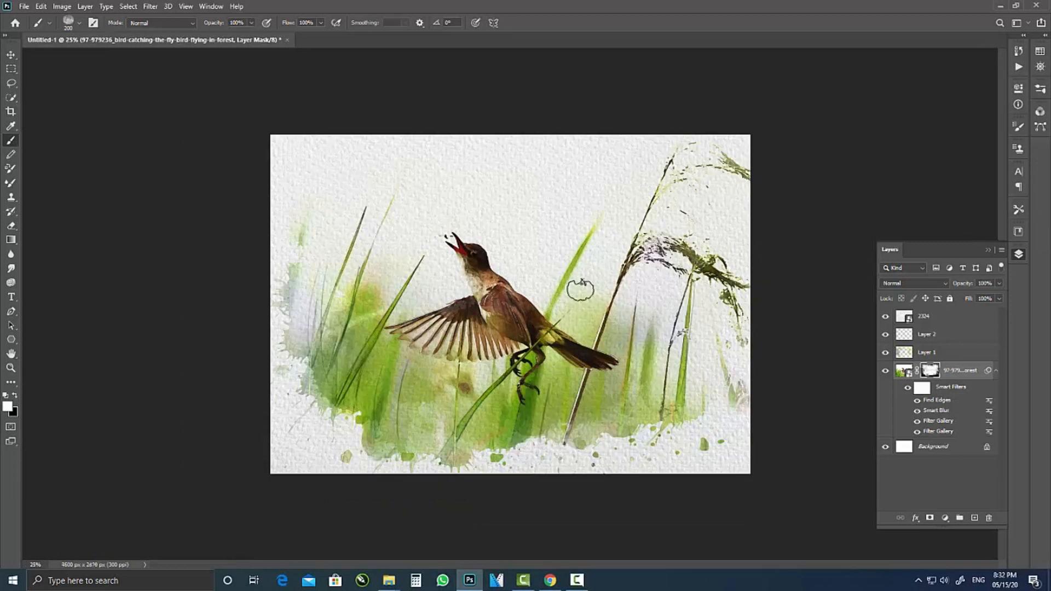
key("ctrl+plus")
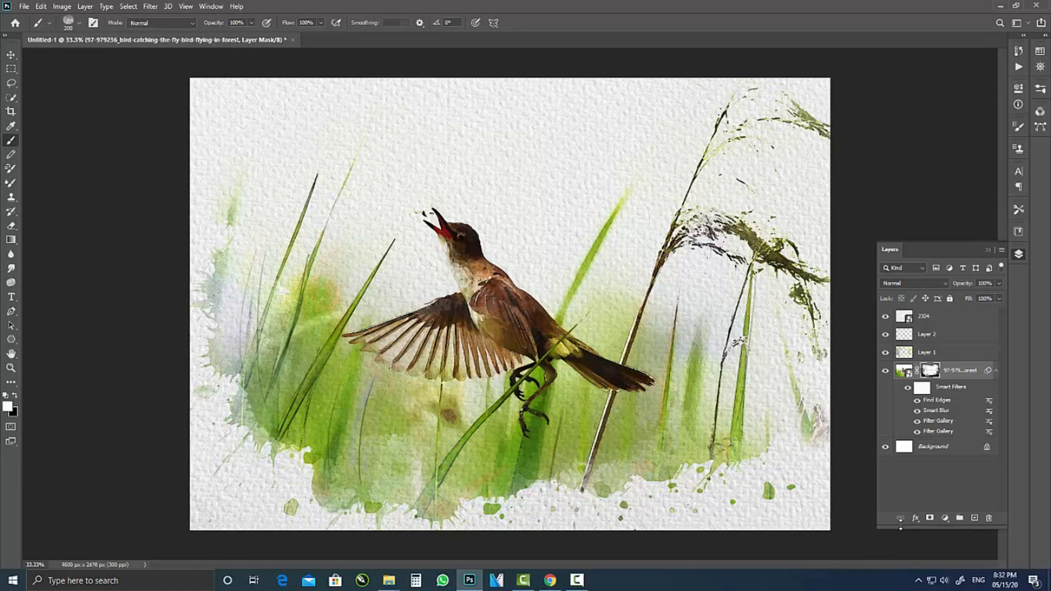
key("ctrl+plus")
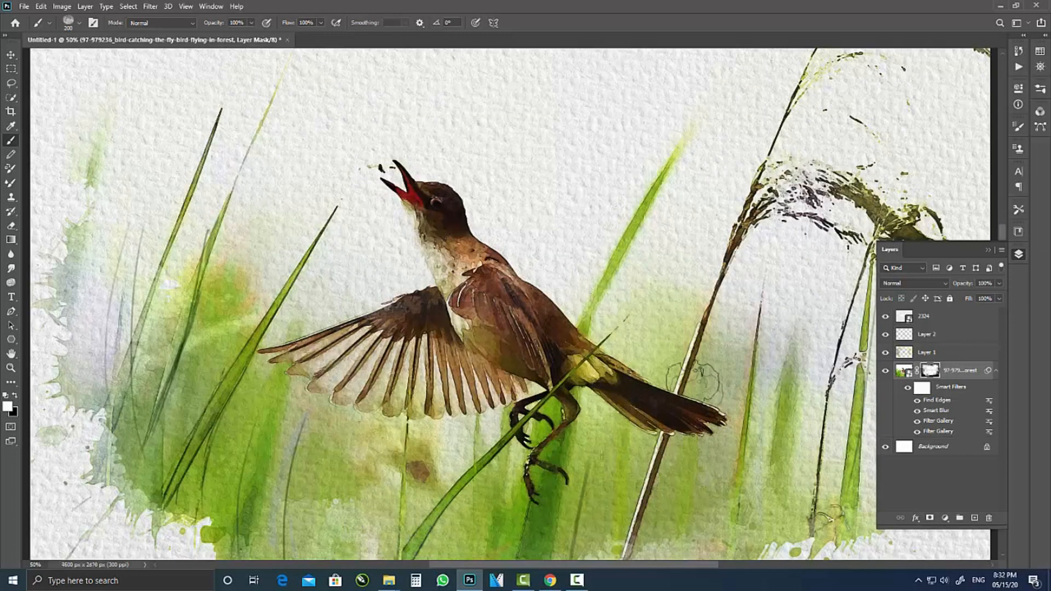
key("ctrl+plus")
left_click_drag(627, 359, 652, 285)
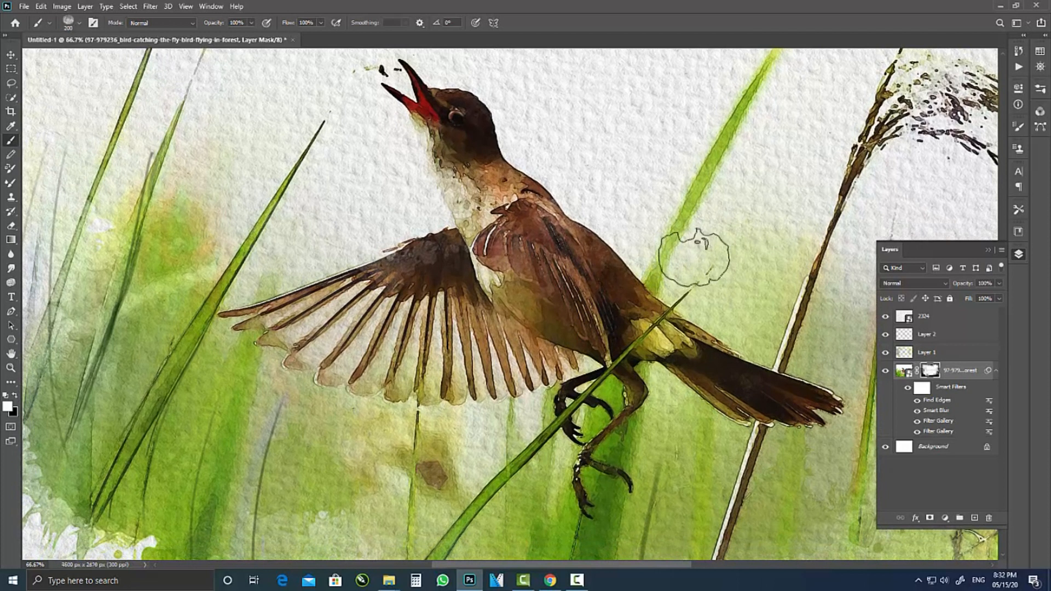
key("ctrl+0")
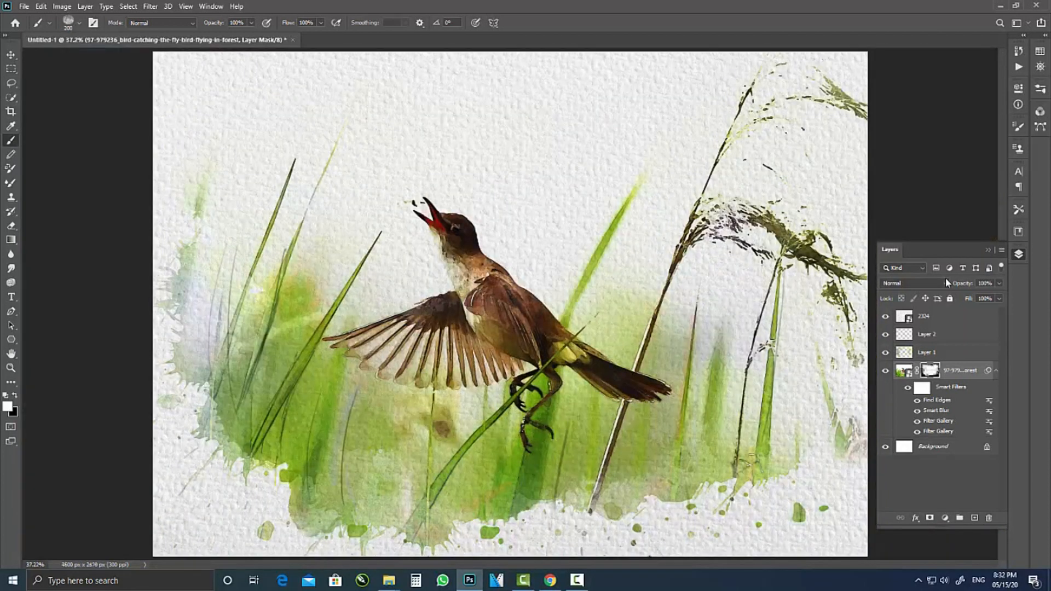
left_click(988, 250)
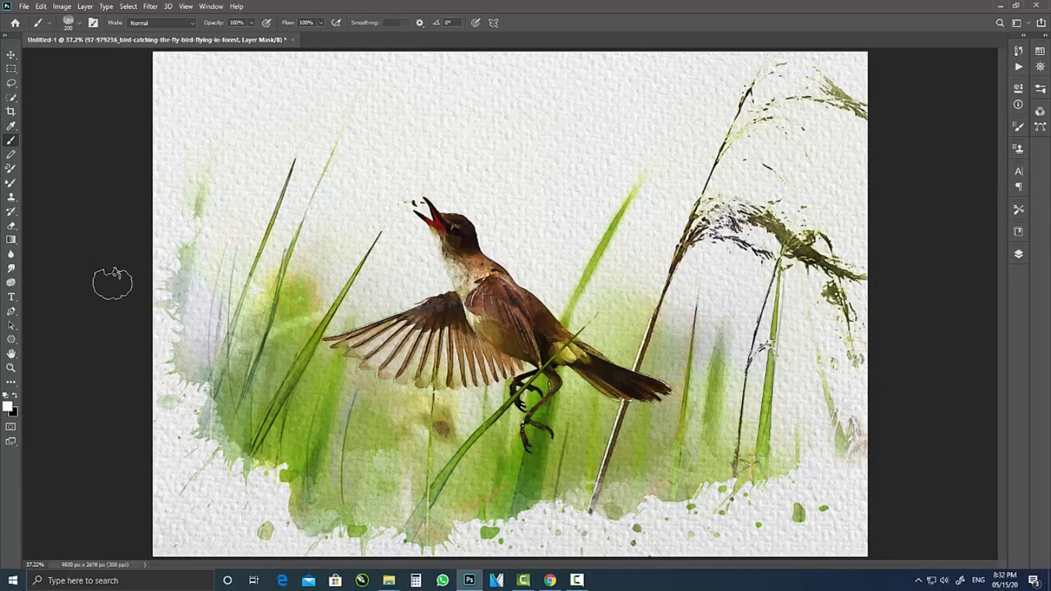
left_click(11, 54)
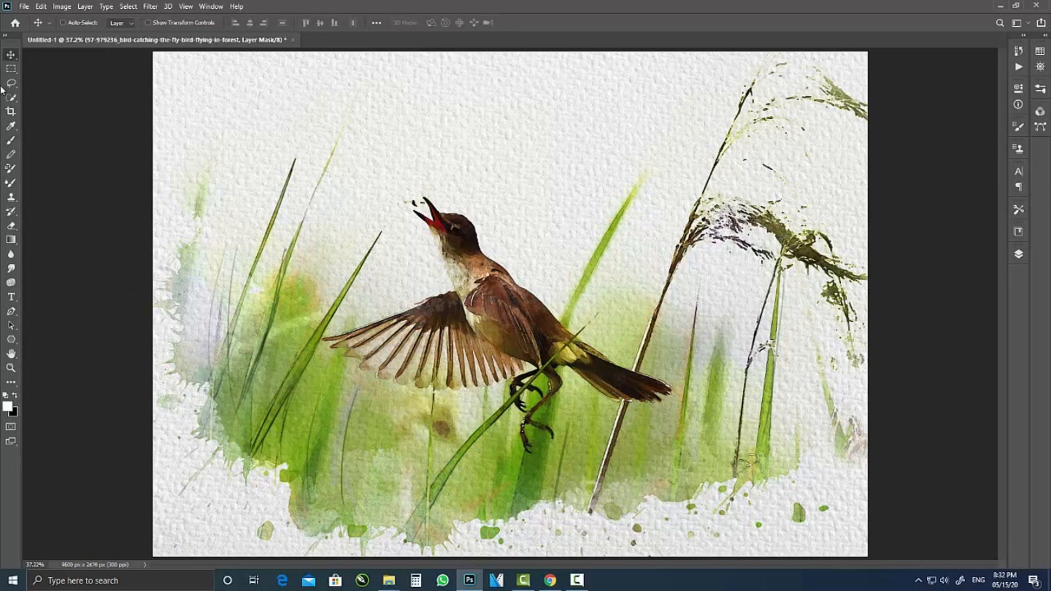